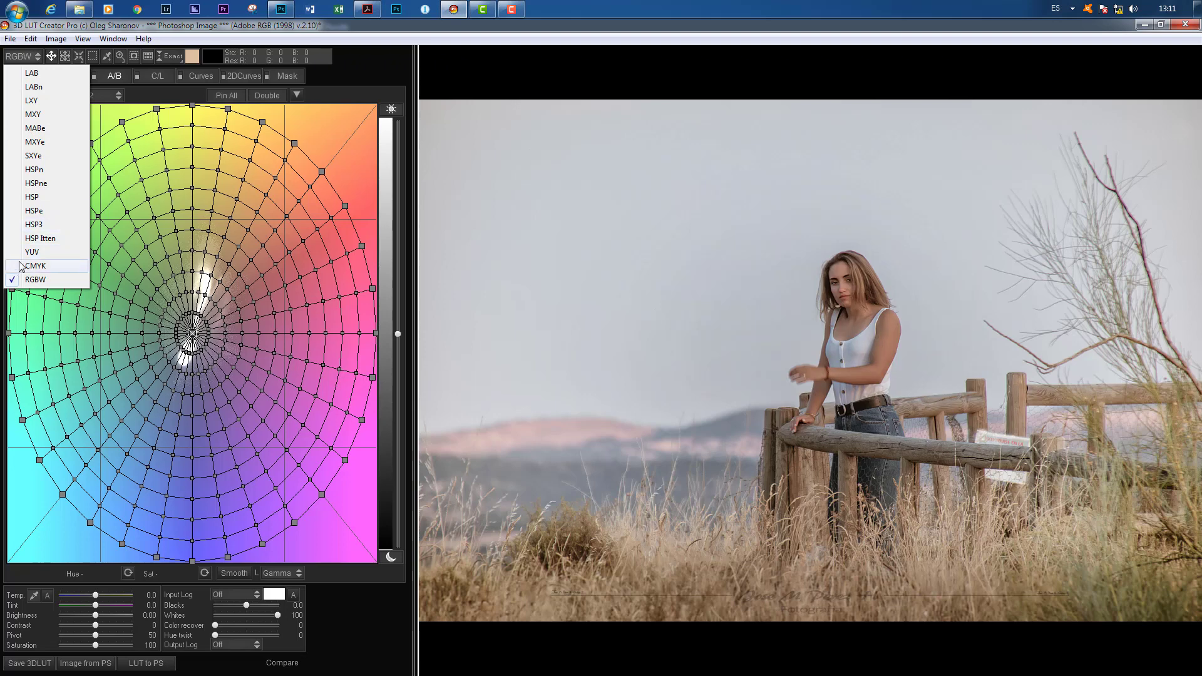
Step: Compare the LAB, RGBW and CMYK color models on the A/B grid, returning to RGBW
click(25, 76)
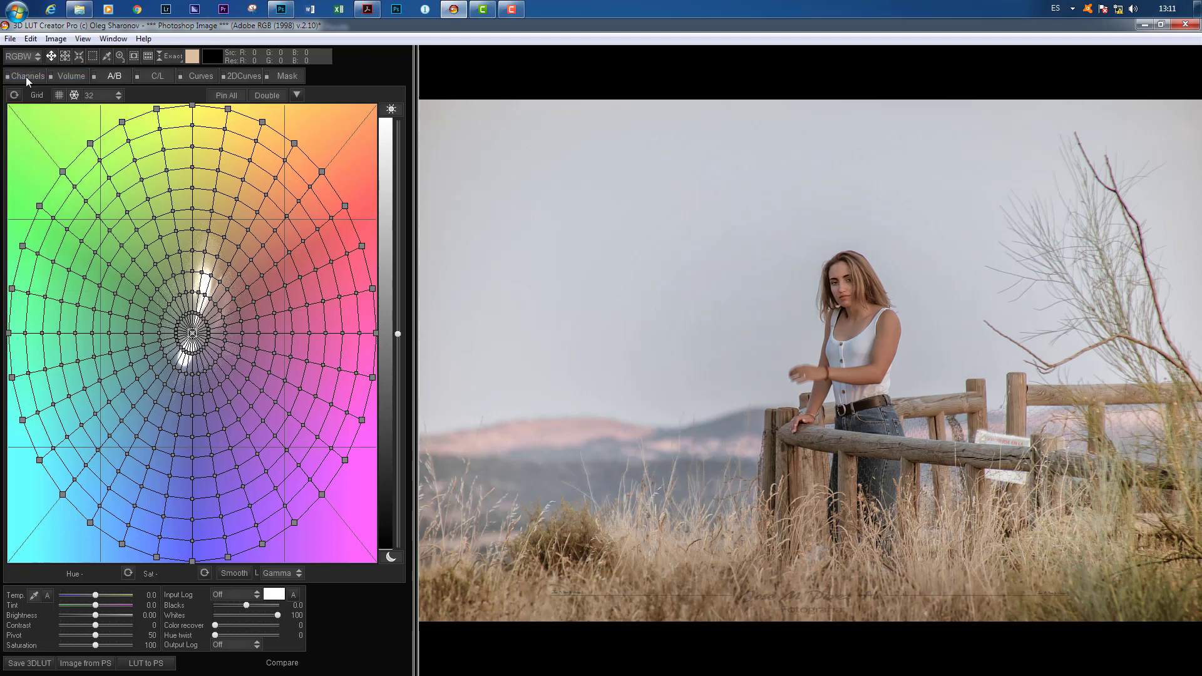
click(19, 60)
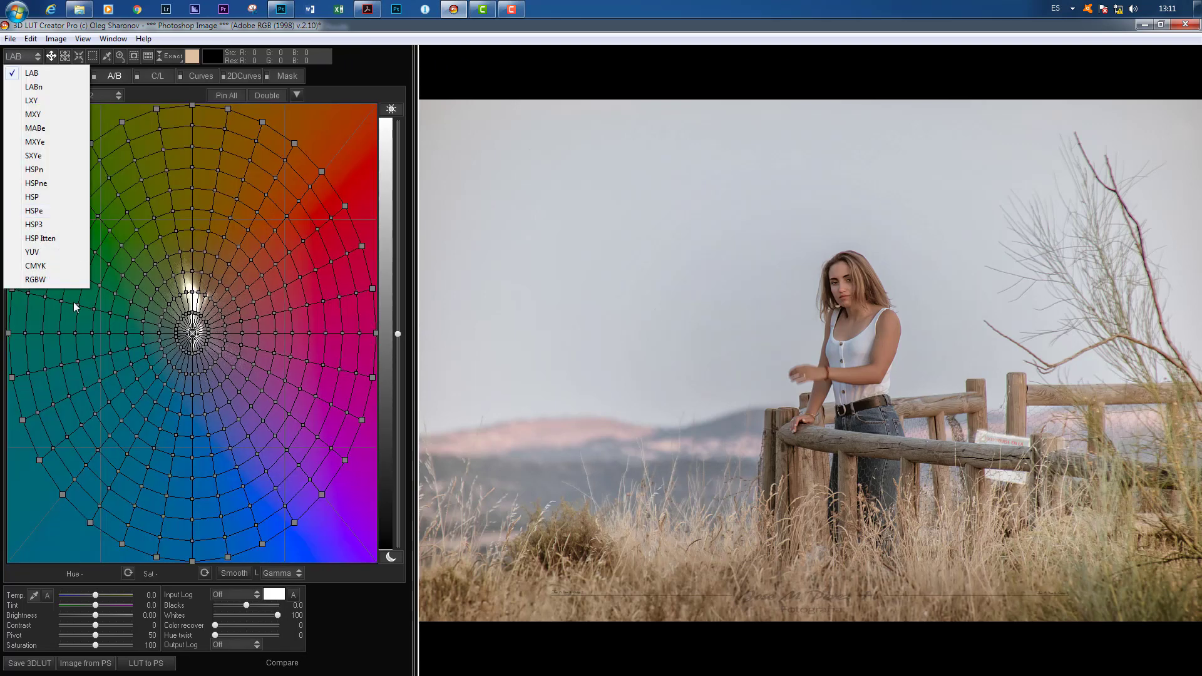
click(25, 282)
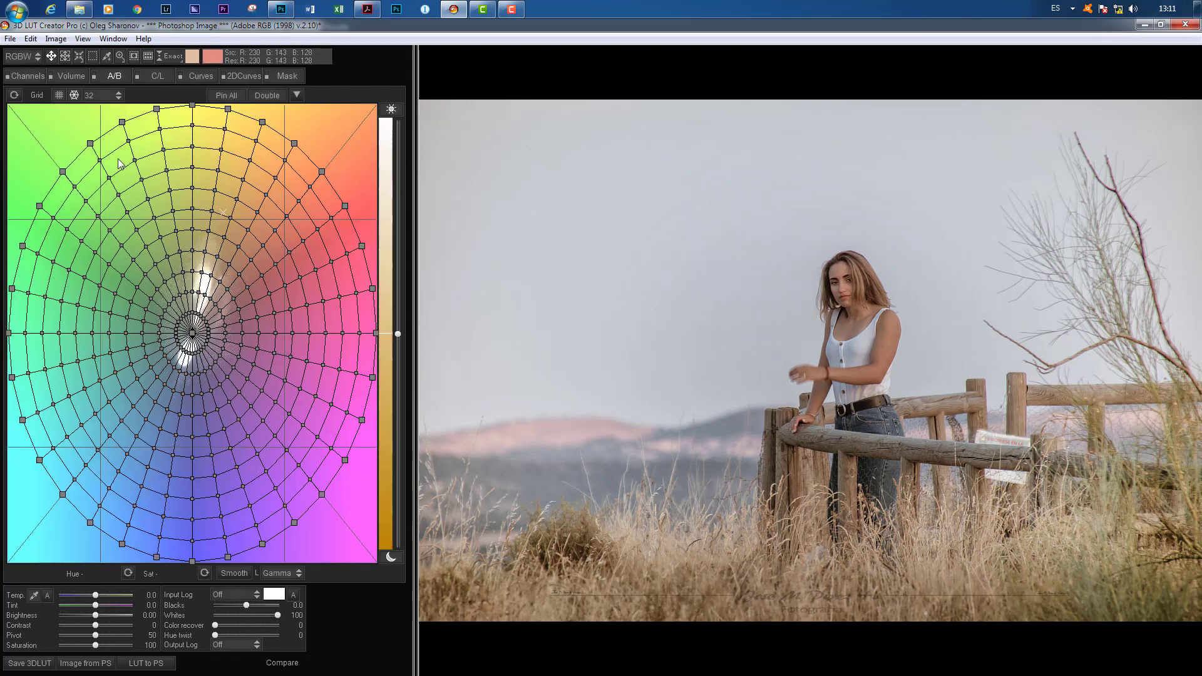
click(28, 59)
click(35, 268)
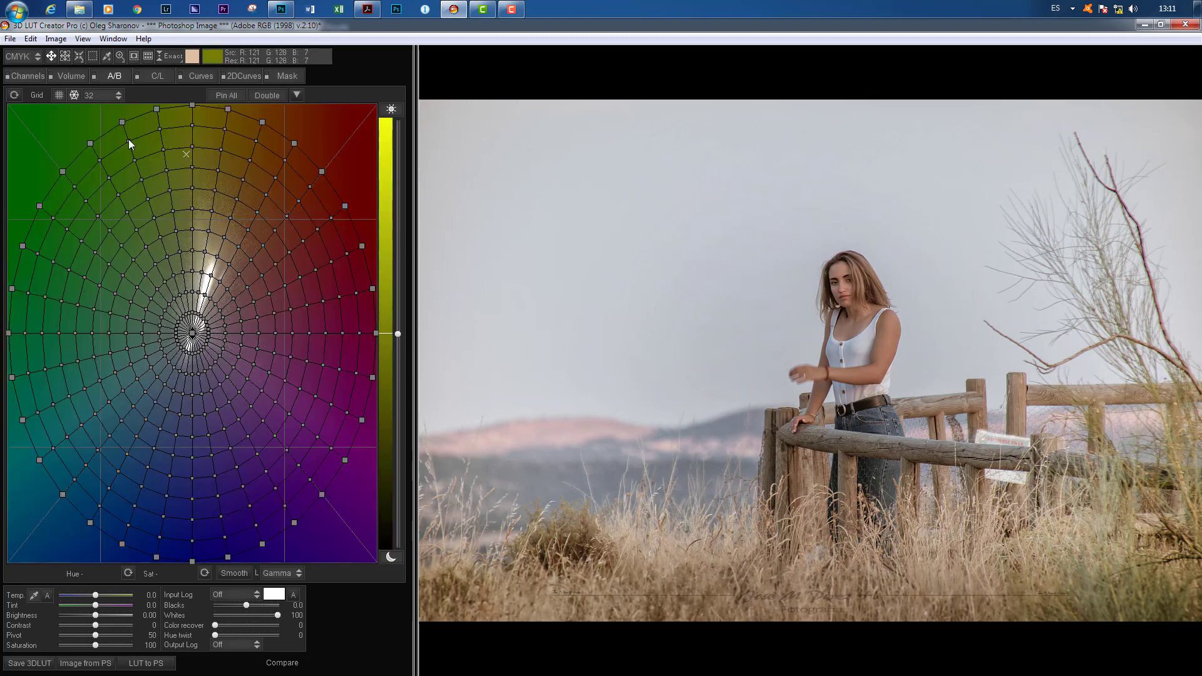
click(19, 59)
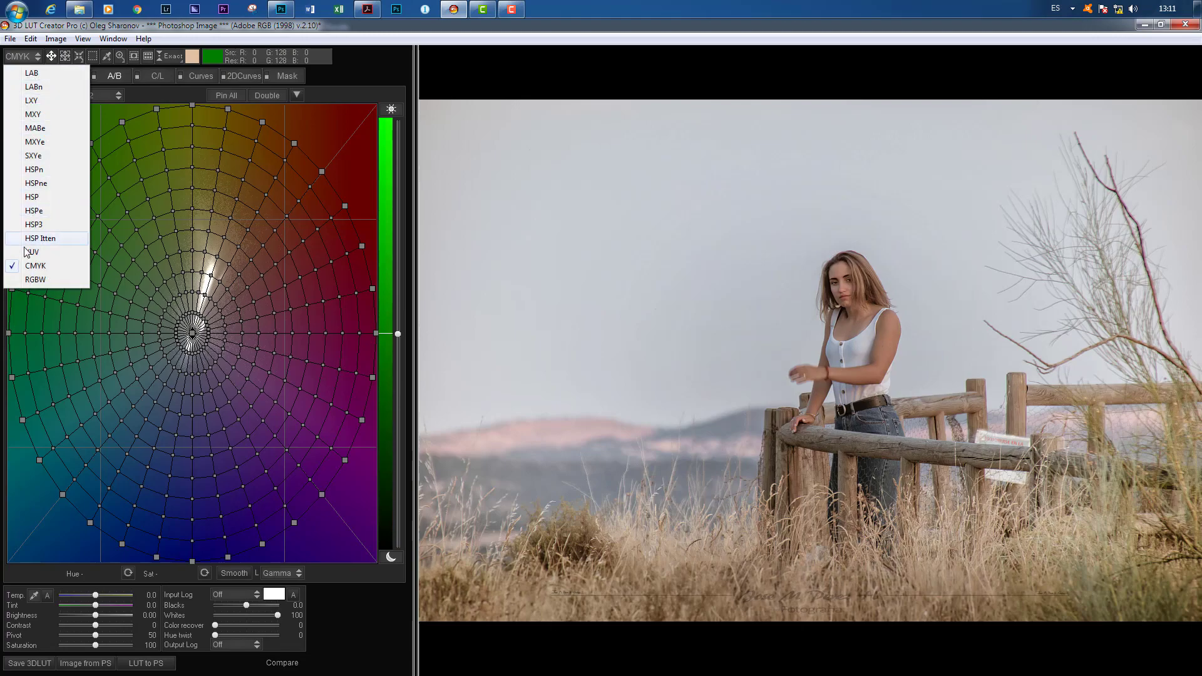
click(33, 269)
Step: Switch to Photoshop and examine the diagram relating the 3D HSL color space to the A/B grid
click(281, 9)
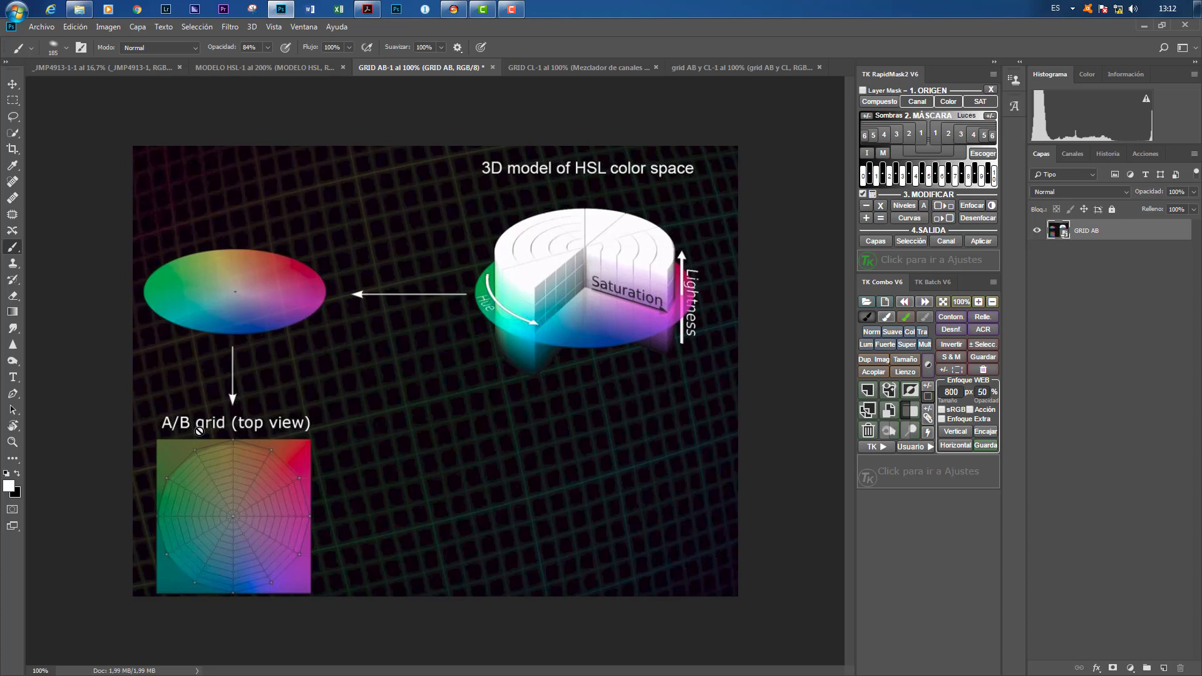
mouse_move(368, 9)
mouse_move(367, 119)
Step: Return to 3D LUT Creator and set the color model of the A/B grid to HSPe
click(454, 9)
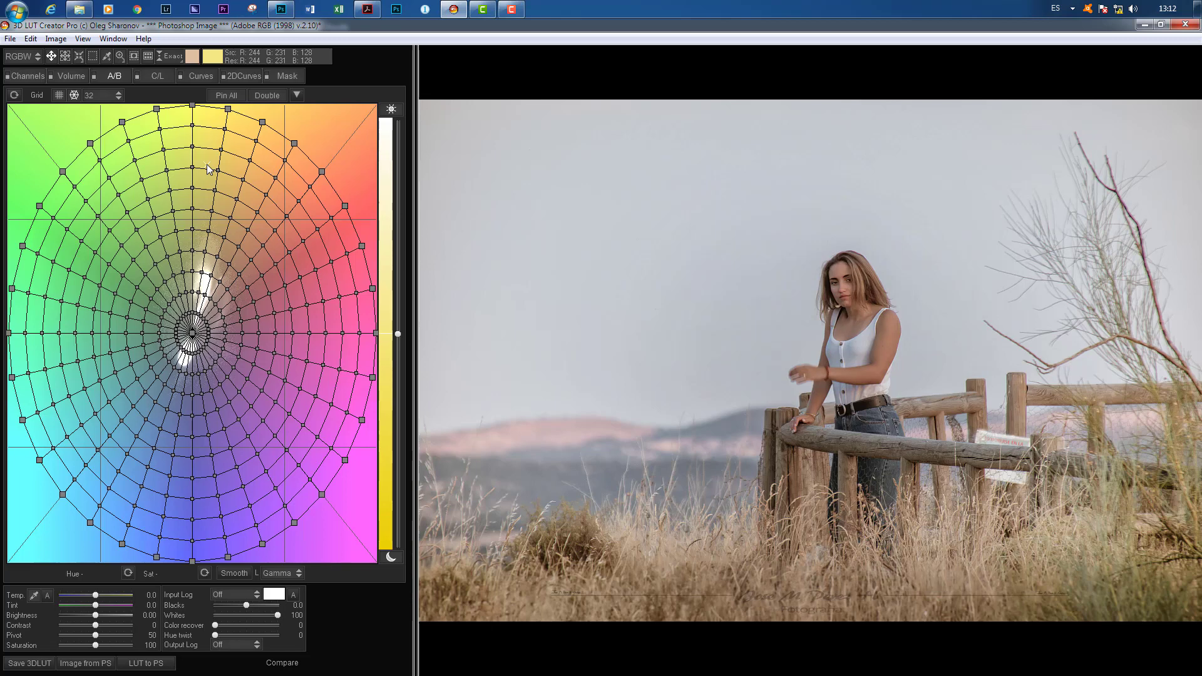
click(20, 56)
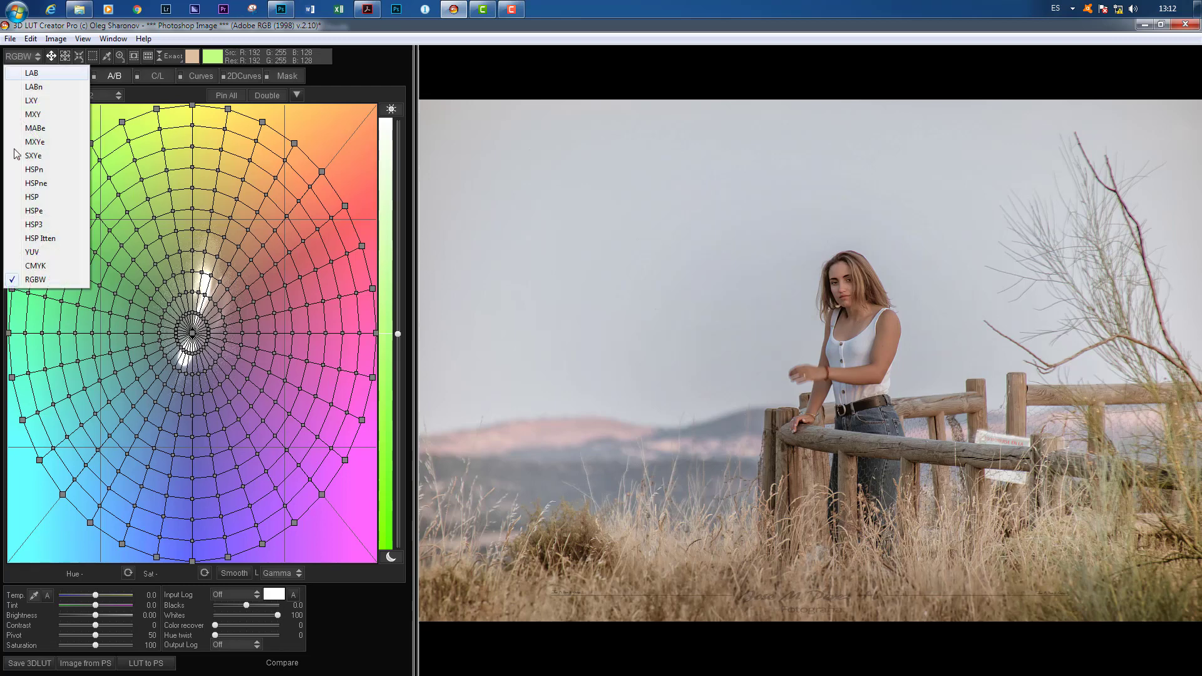
click(34, 211)
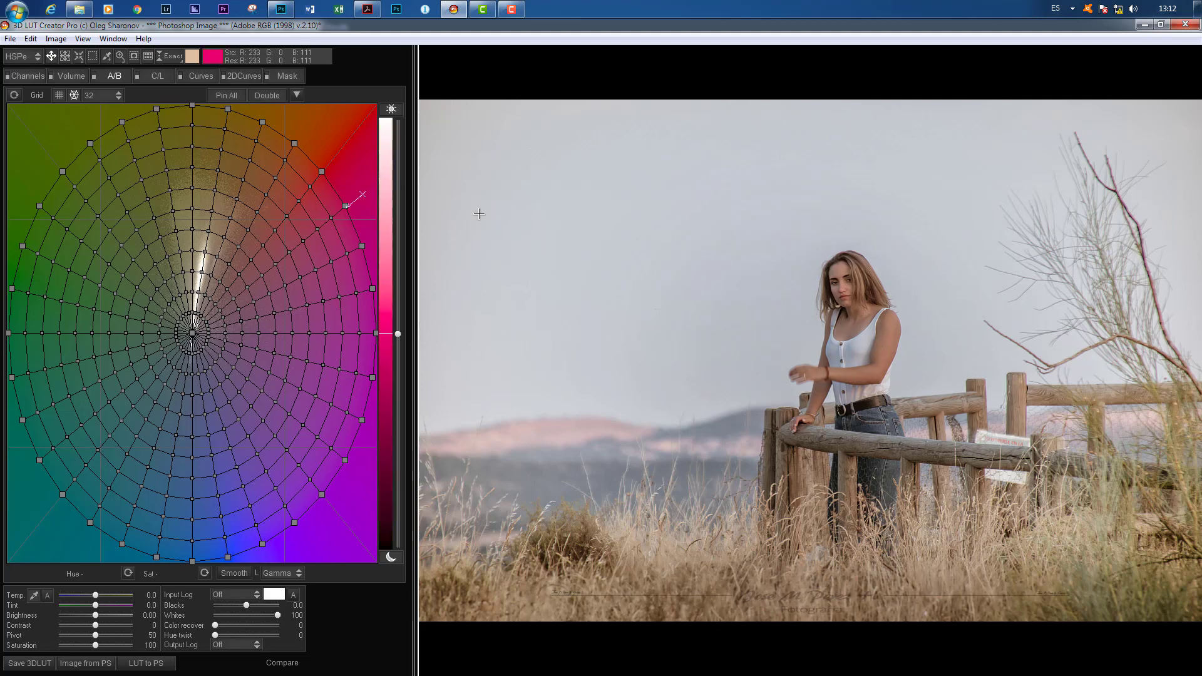
Step: Switch to Photoshop, open the foreground color picker beside the HSL diagram and set its hue to 126°
click(397, 9)
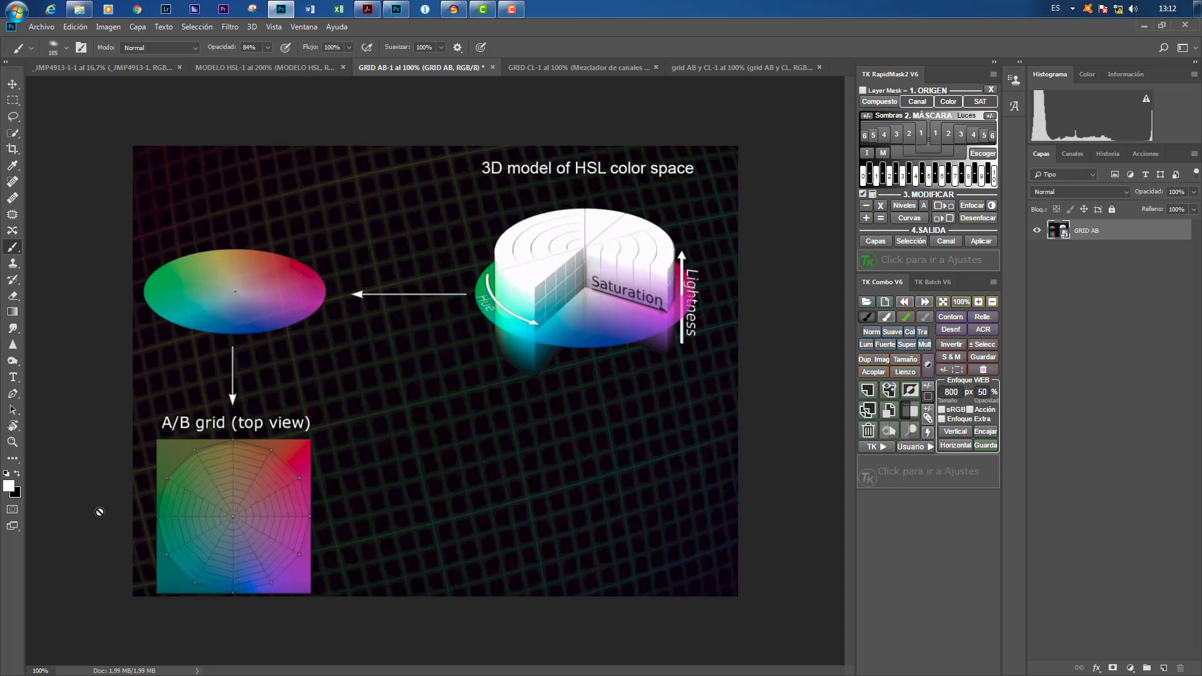
click(10, 485)
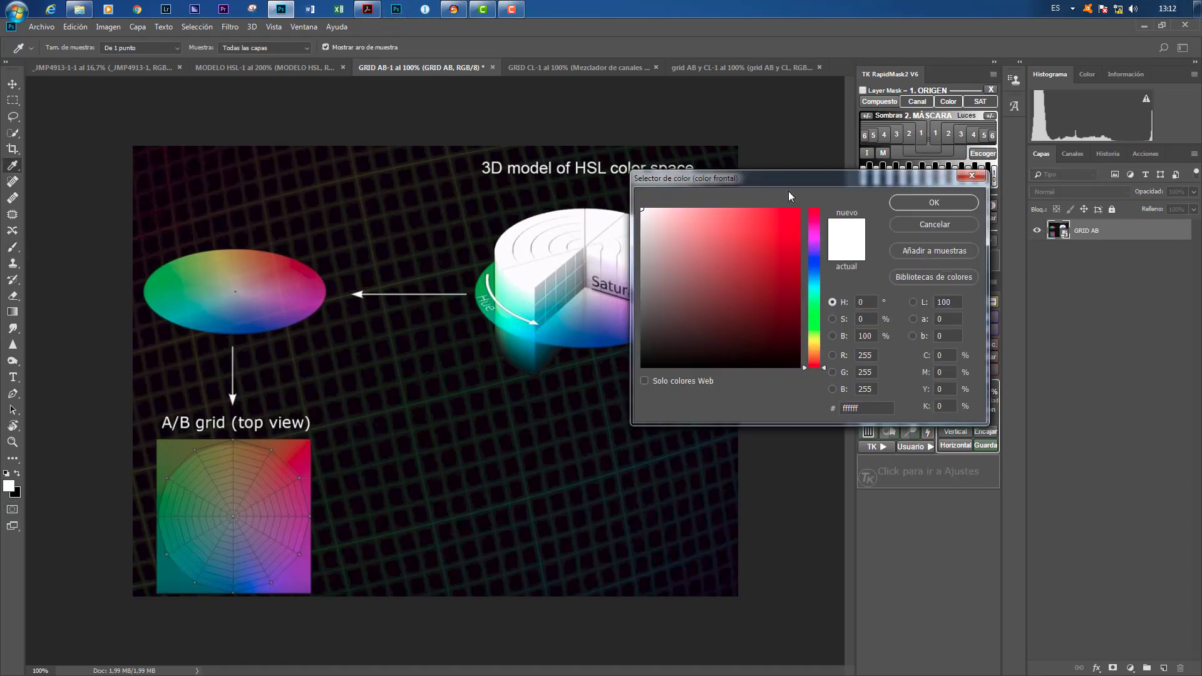
drag(794, 179, 833, 114)
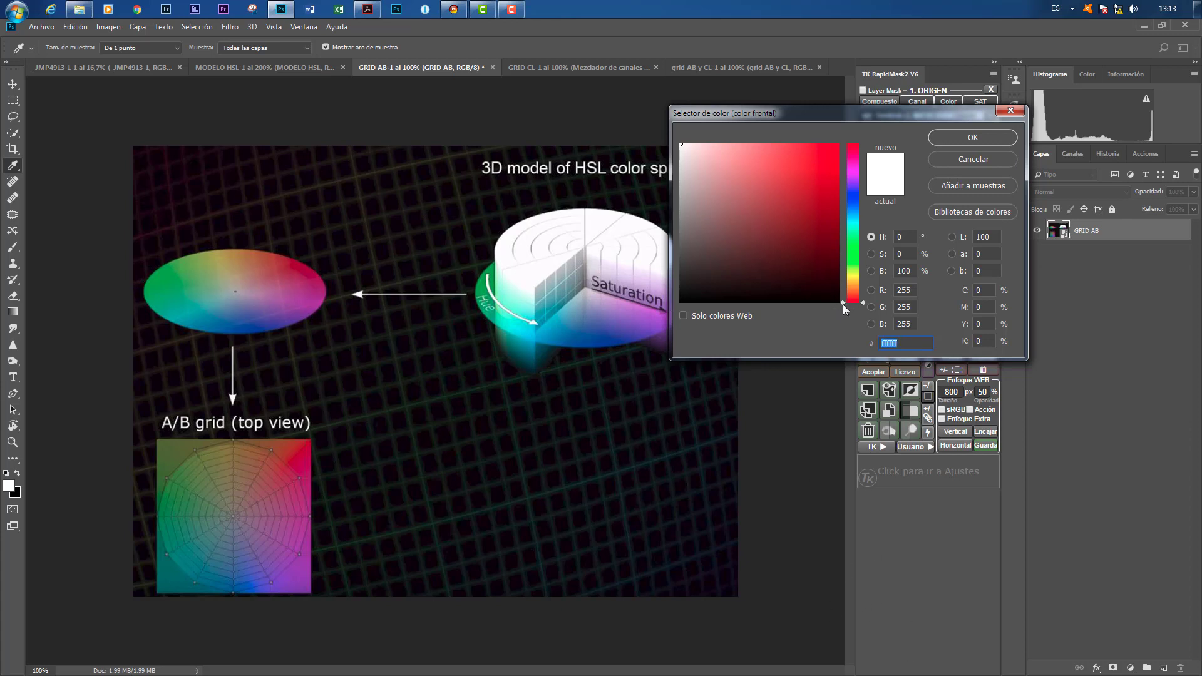
drag(842, 304, 856, 253)
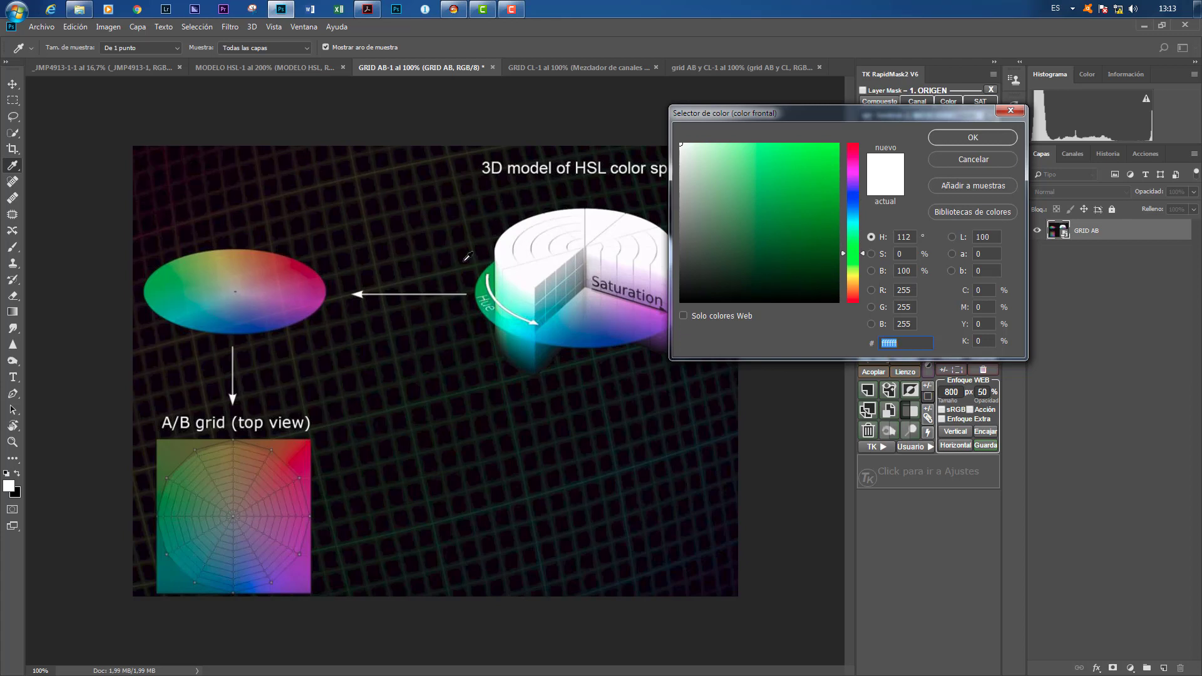
mouse_move(841, 254)
mouse_down()
mouse_move(842, 303)
mouse_move(857, 150)
mouse_move(856, 281)
mouse_move(855, 162)
mouse_move(855, 247)
mouse_up()
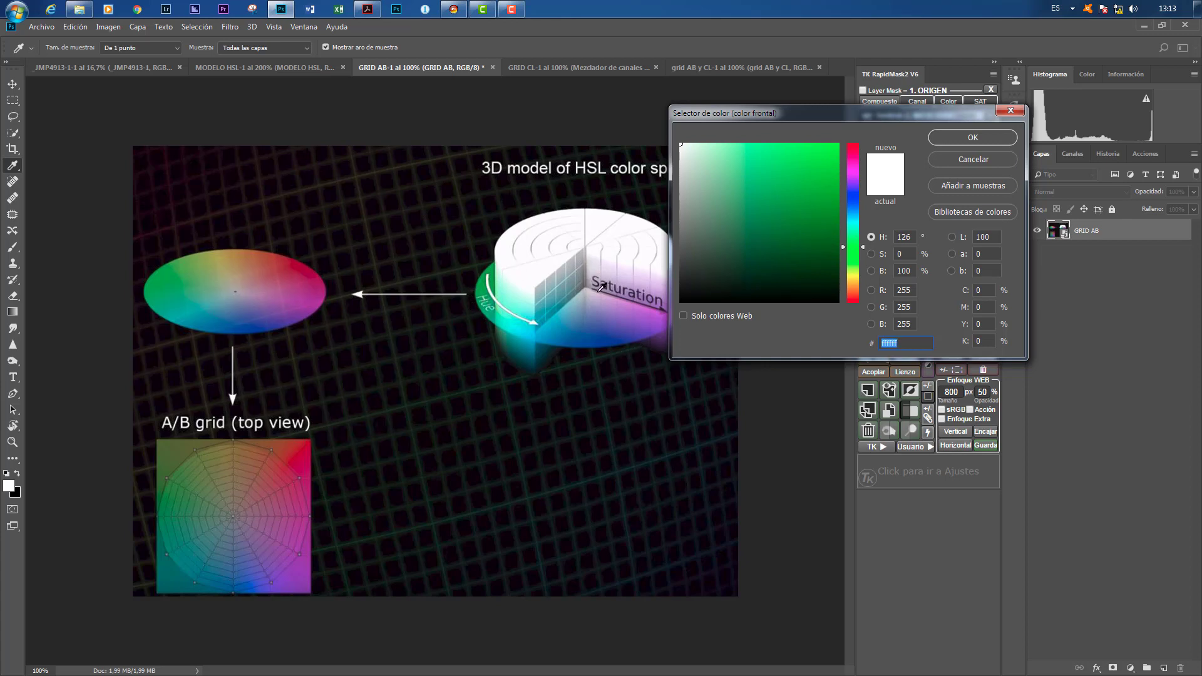
Step: Try several green shades of varying saturation and brightness at hue 126°, and cancel the color picker
click(765, 219)
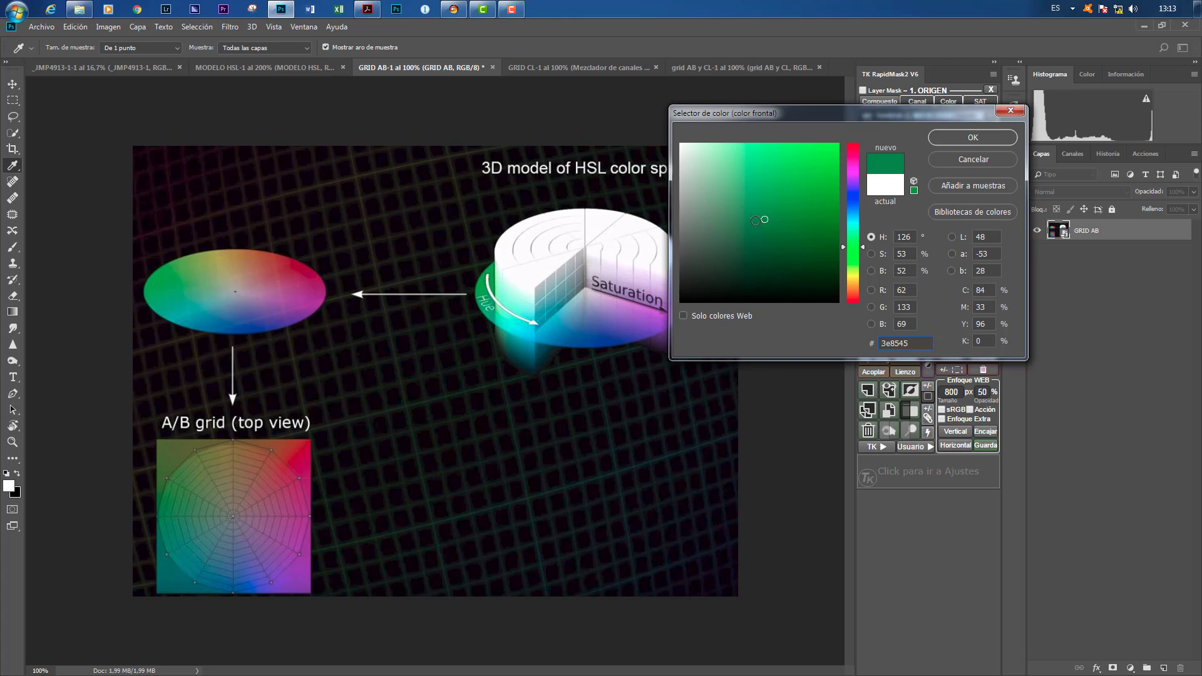
click(791, 174)
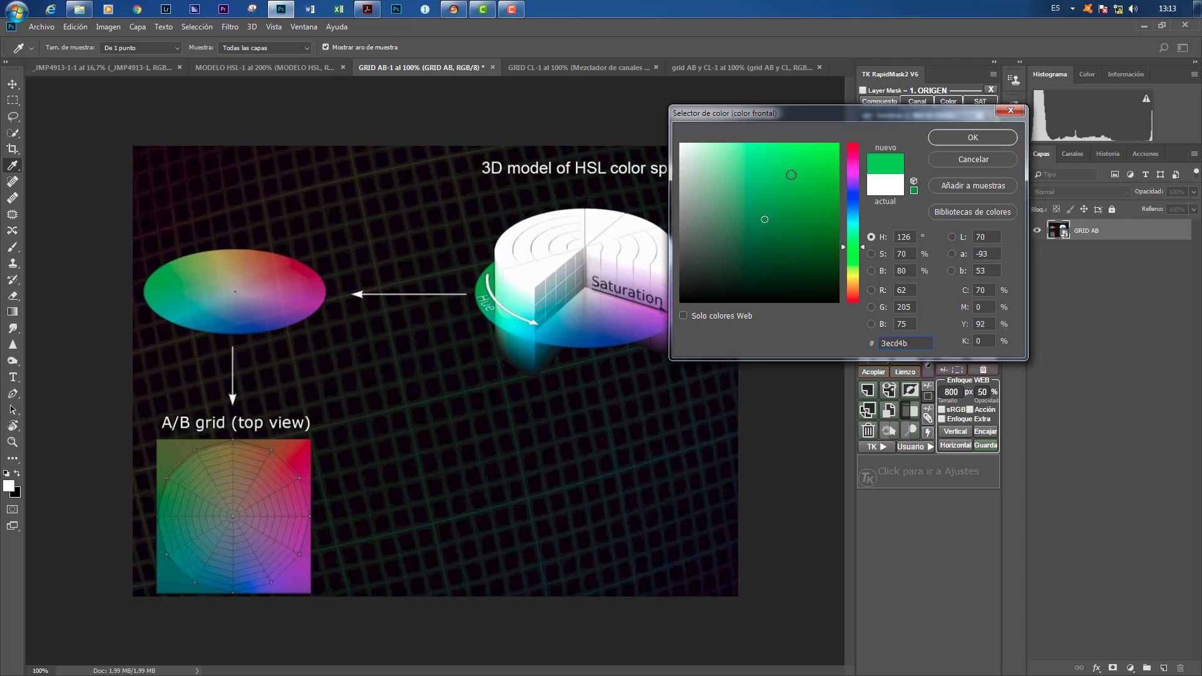
click(830, 158)
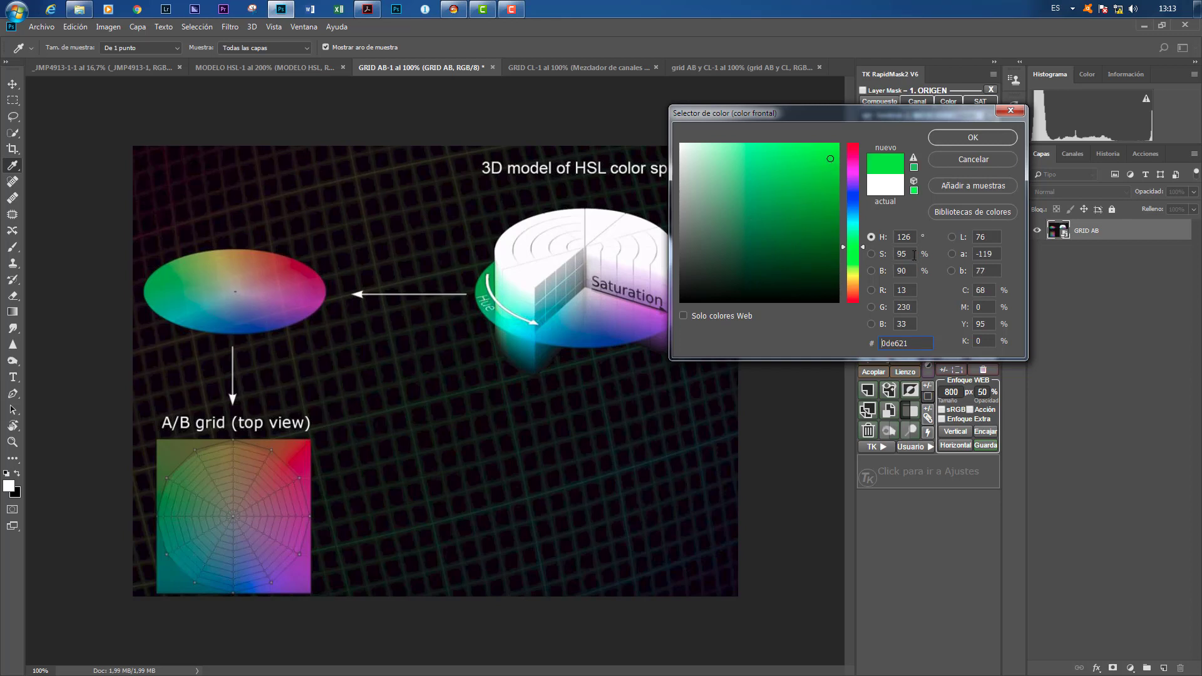
click(686, 147)
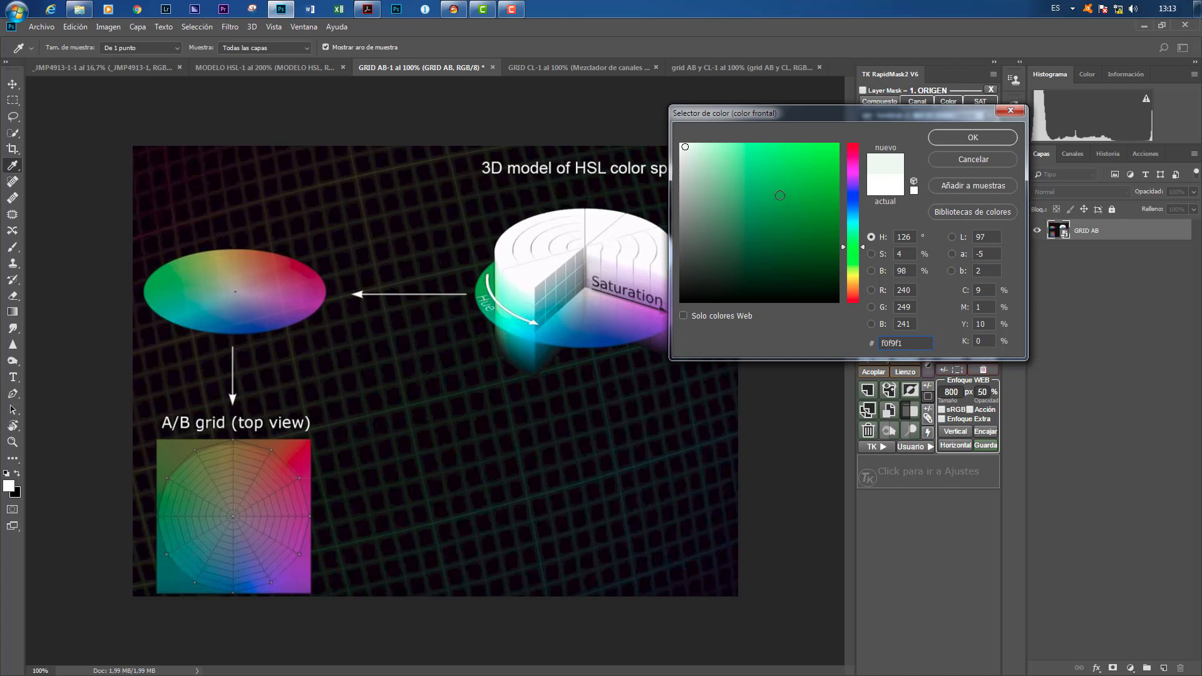
click(780, 195)
click(753, 254)
click(814, 165)
click(741, 183)
click(792, 232)
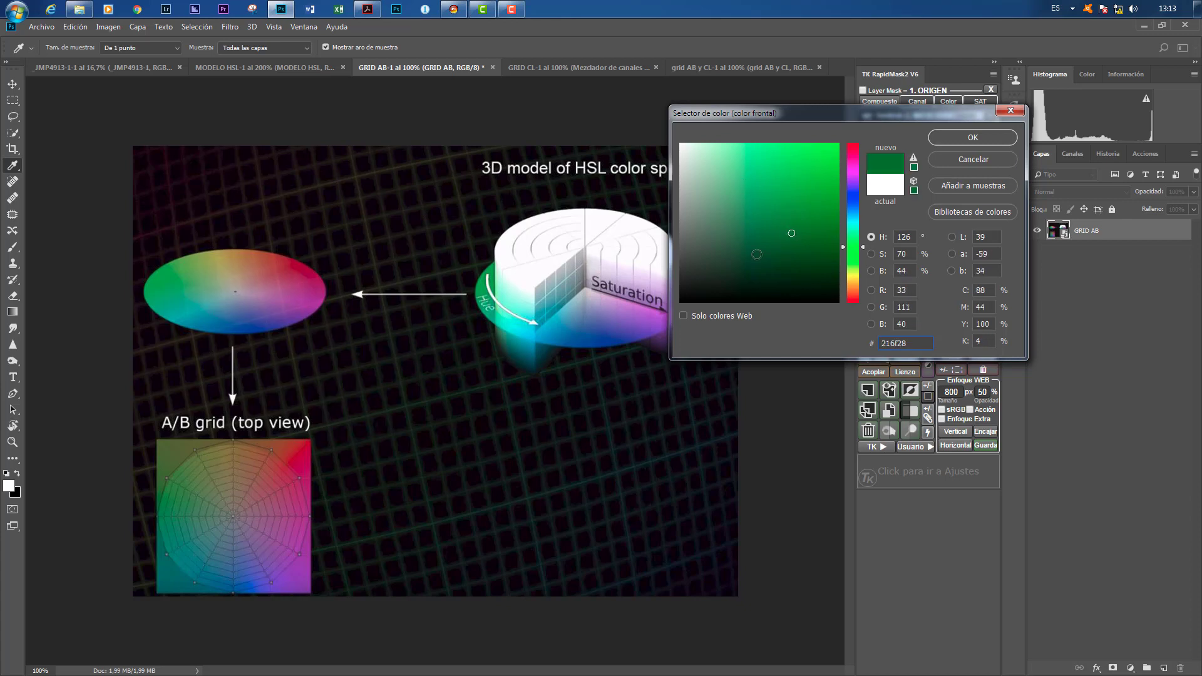
click(757, 253)
click(730, 260)
click(748, 194)
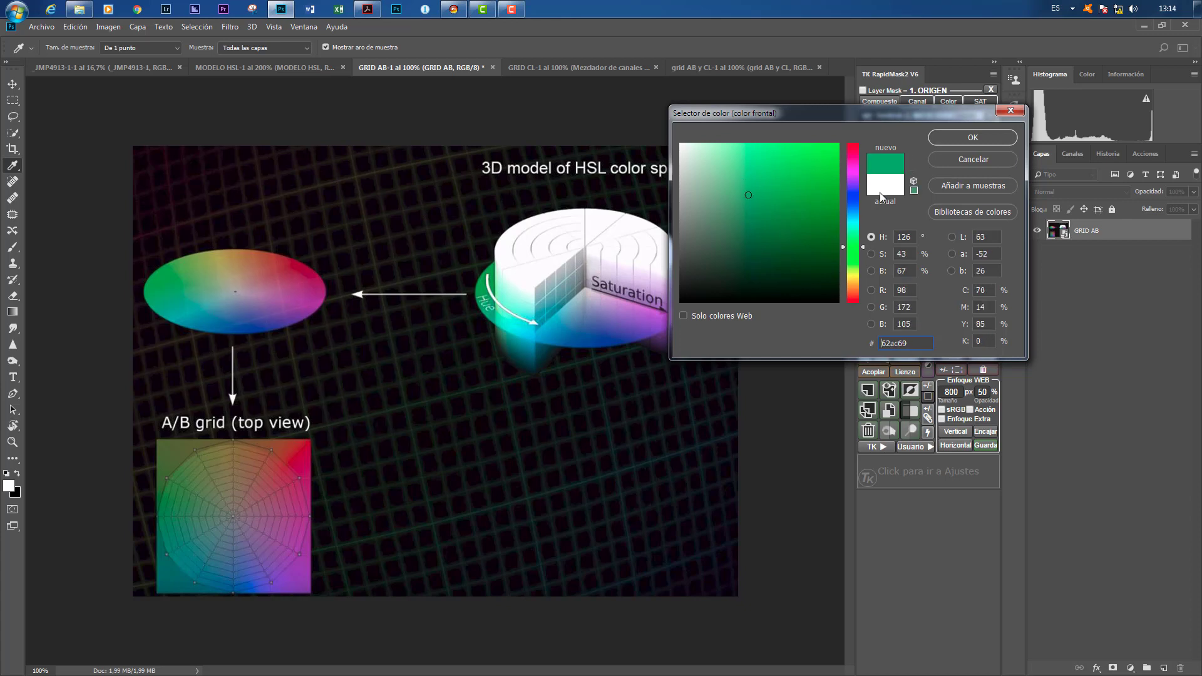
click(973, 160)
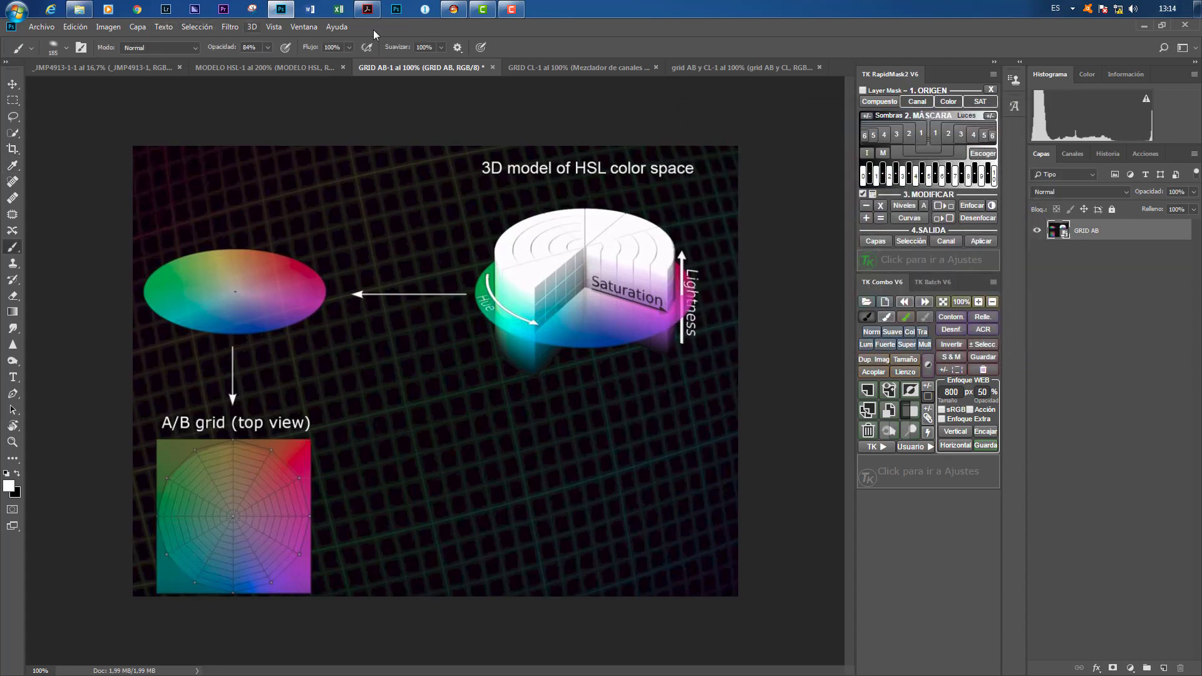
Step: Return to 3D LUT Creator and set the A/B grid to the circular type with 16 divisions, trying the rectangular type first
click(454, 8)
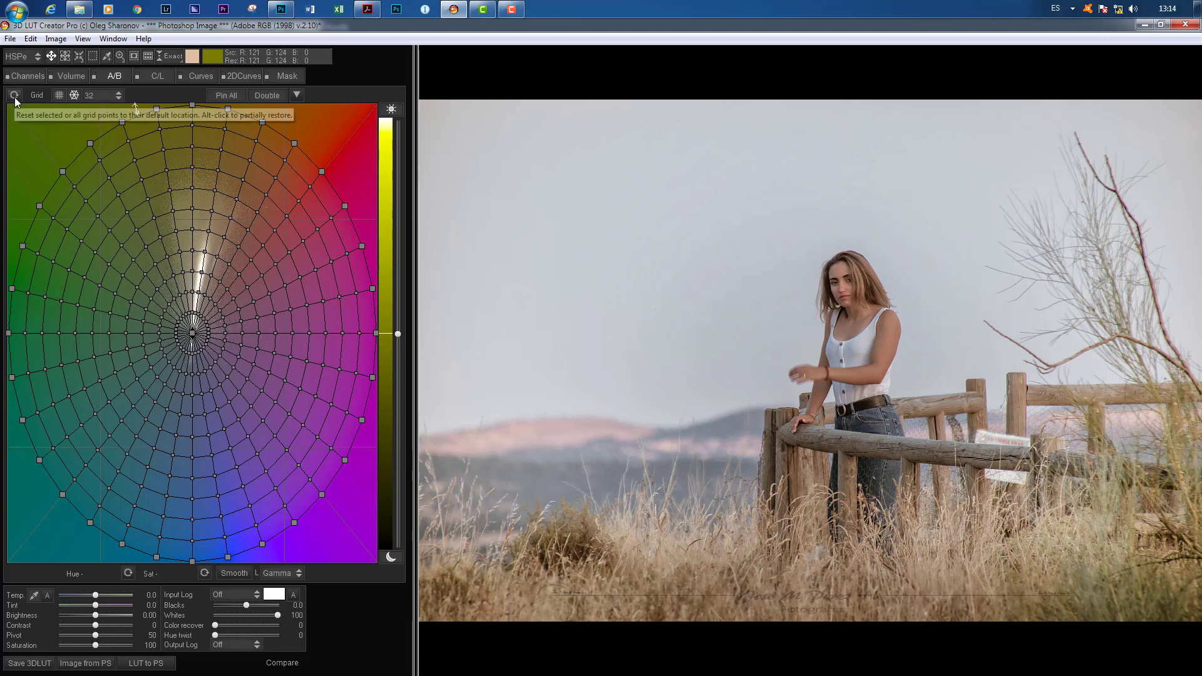
click(59, 95)
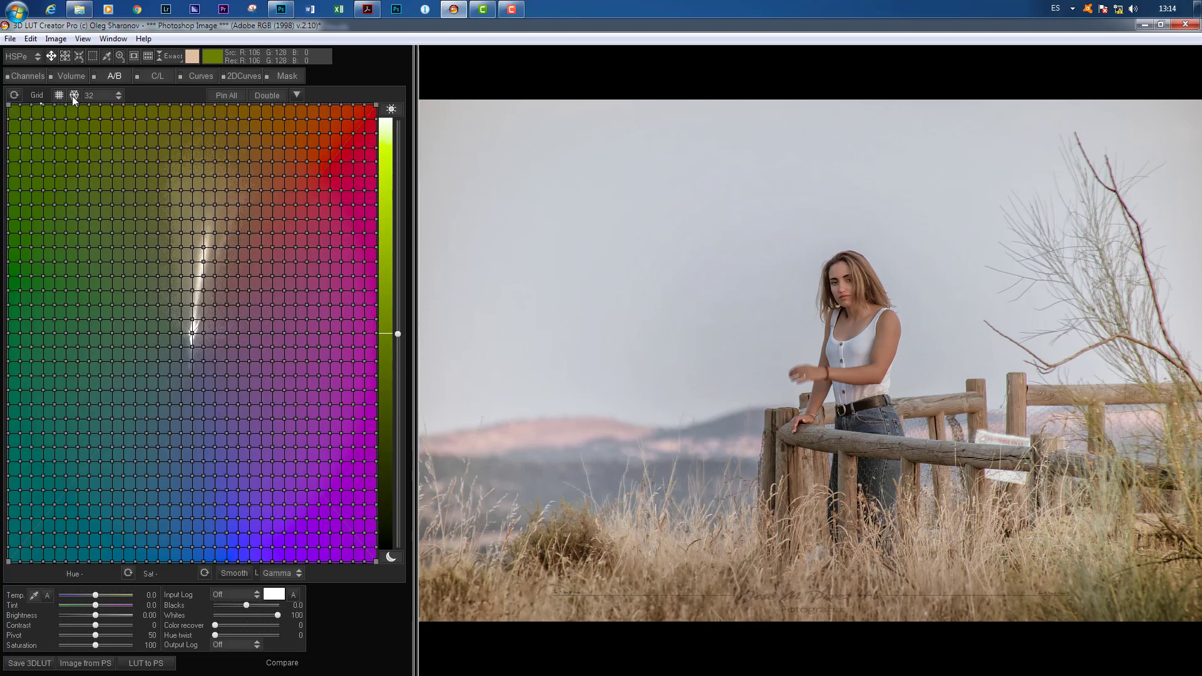
click(74, 95)
click(88, 96)
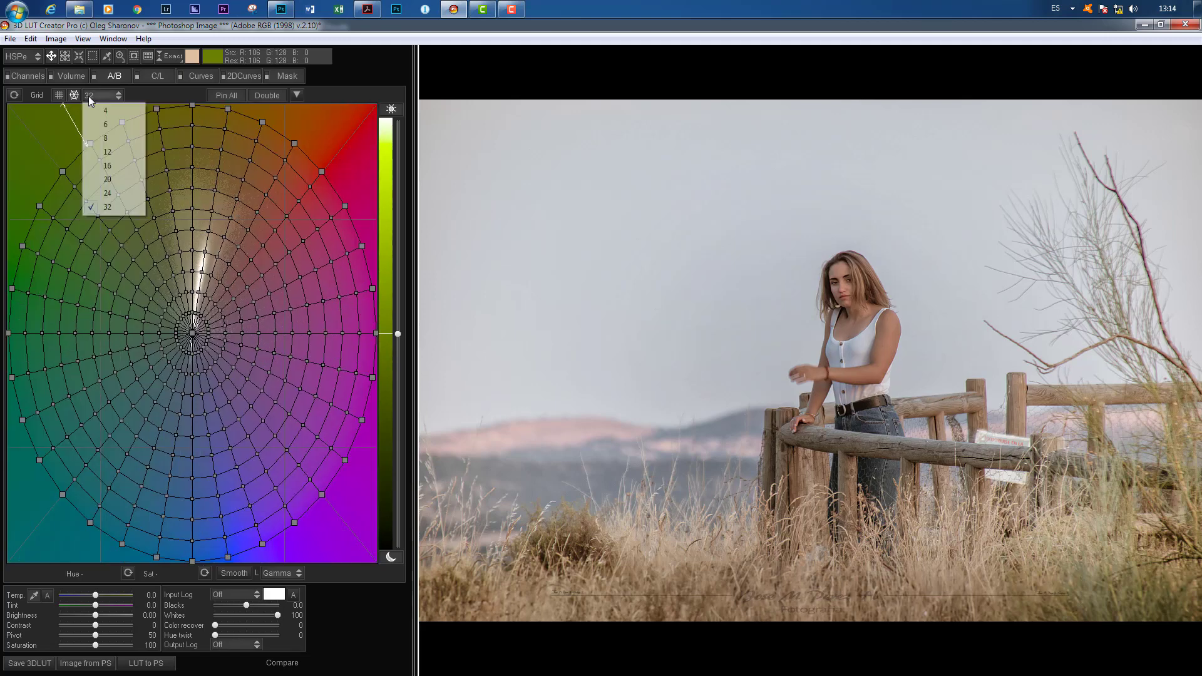
click(100, 167)
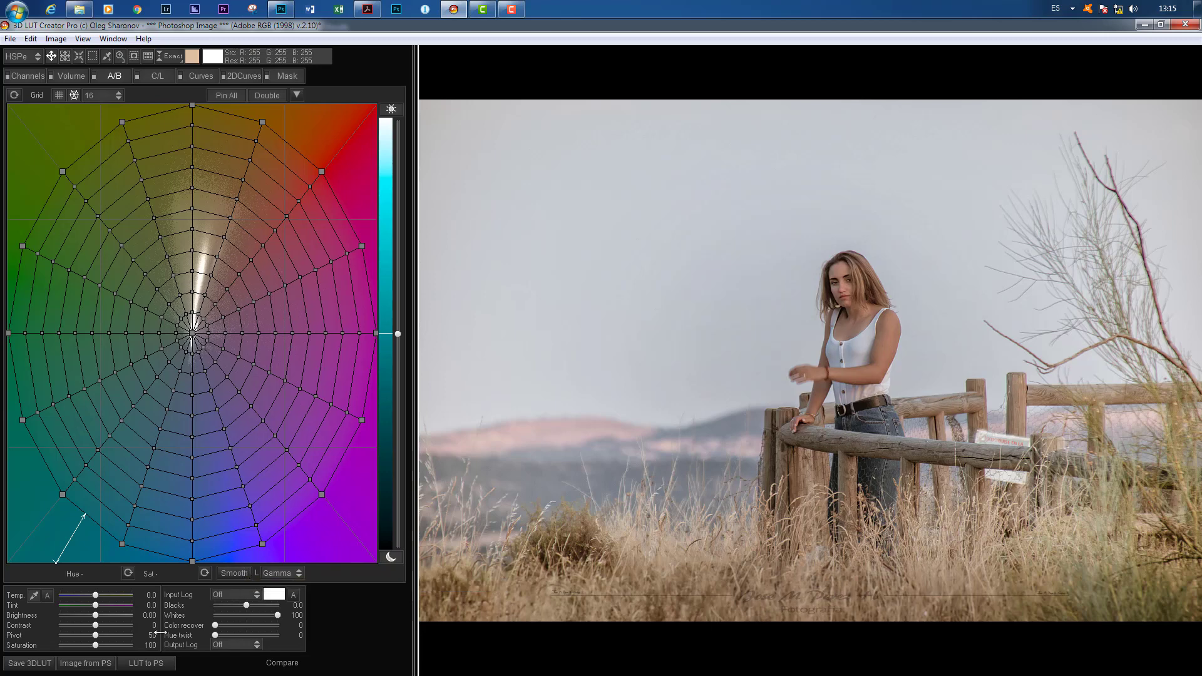
Step: Try correcting the white balance by sampling the woman's white top and the wooden fence rail
click(34, 594)
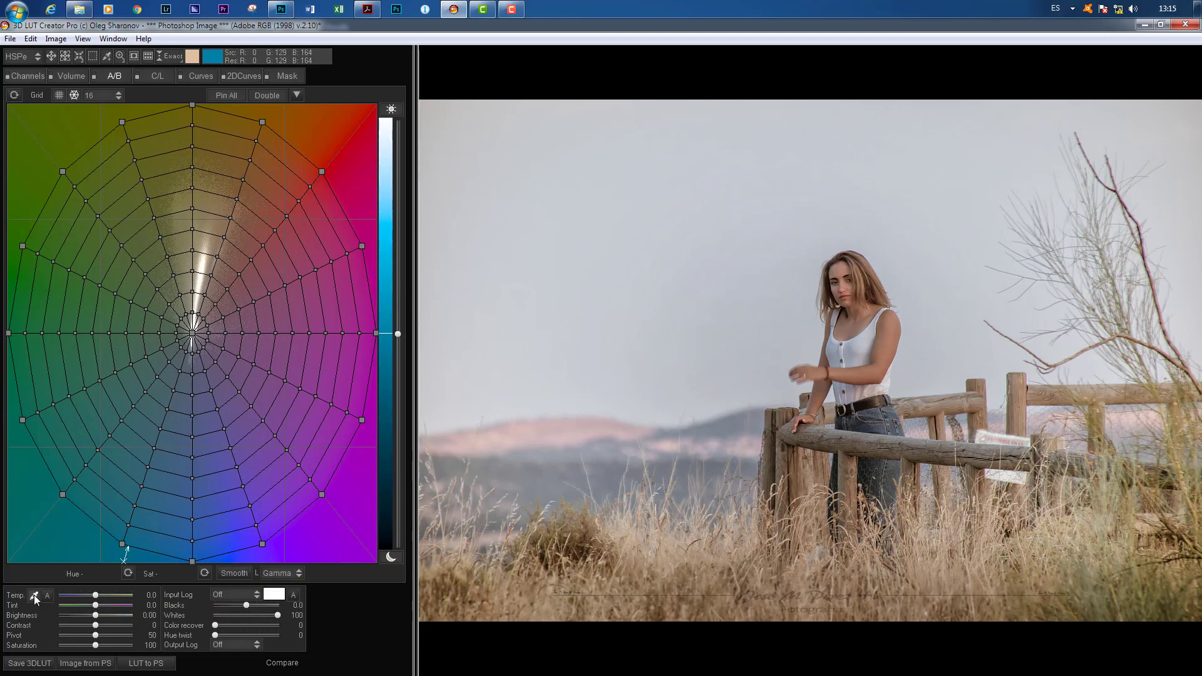
click(866, 337)
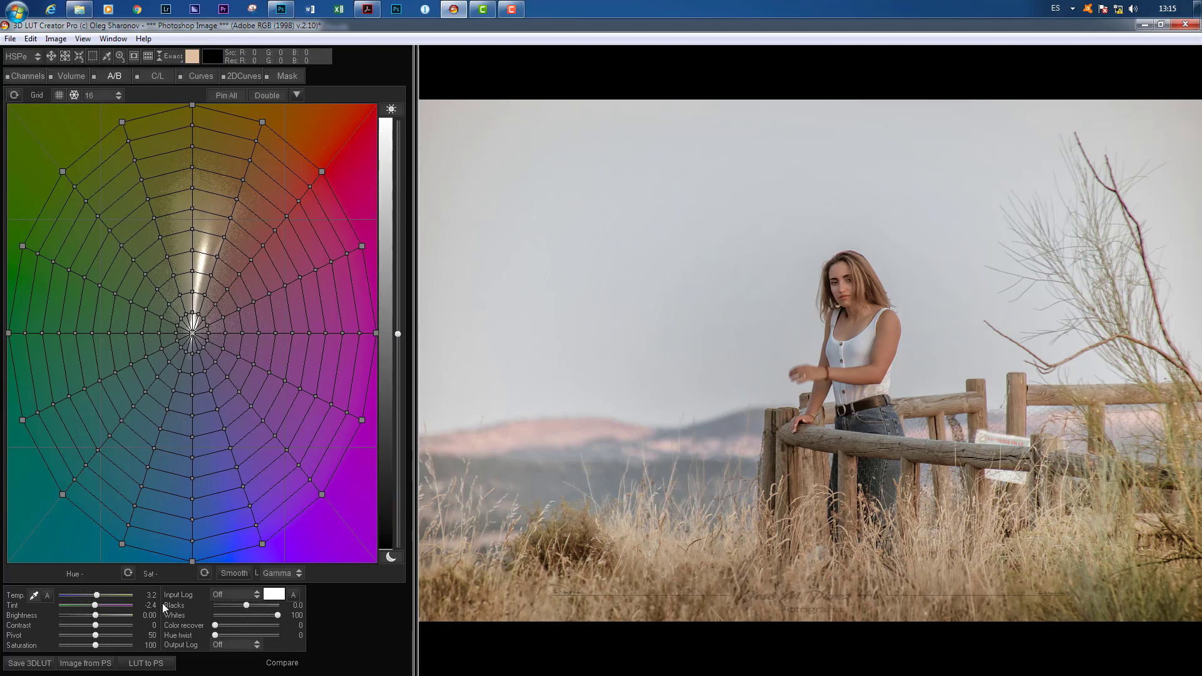
click(936, 444)
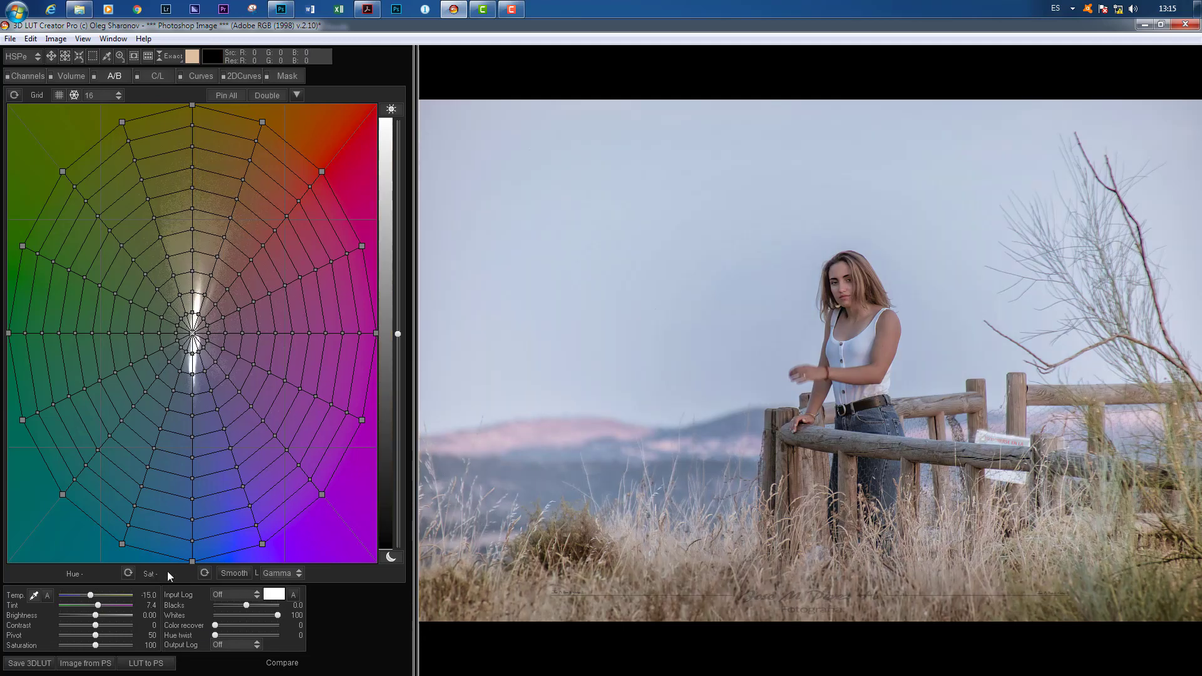
Step: Warm the image to a temperature of 46.9, automatically correct its white balance, and set the brightness to 0.80
drag(91, 596, 112, 615)
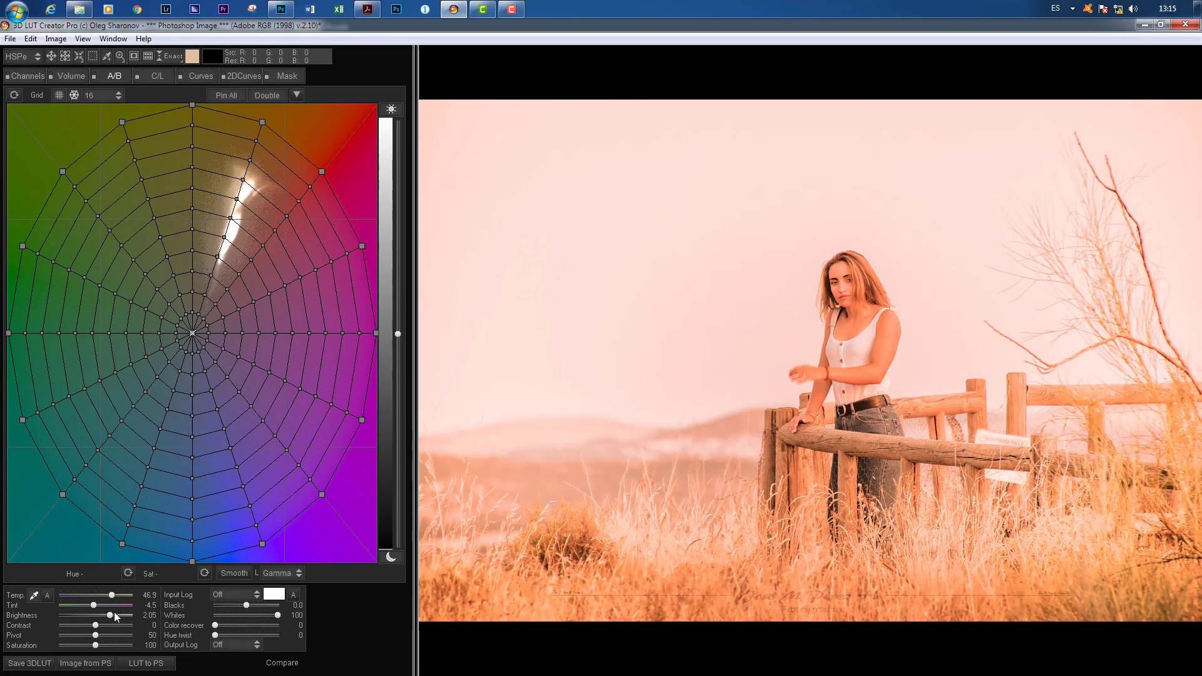
click(45, 596)
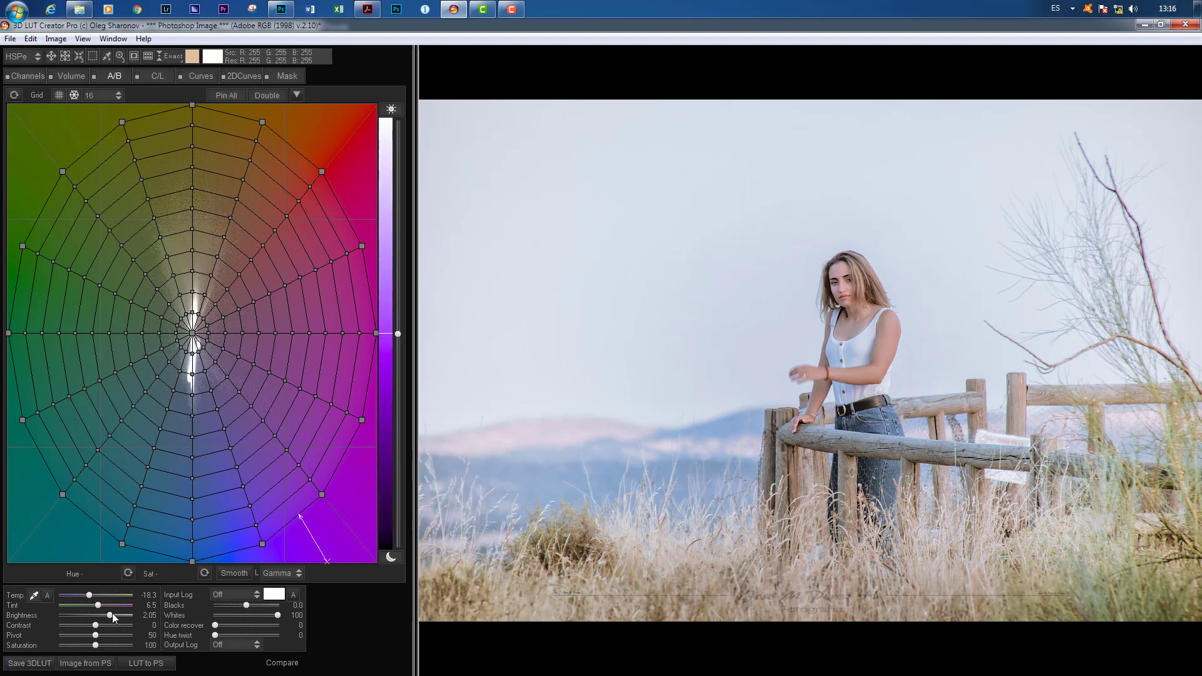
drag(105, 614, 104, 614)
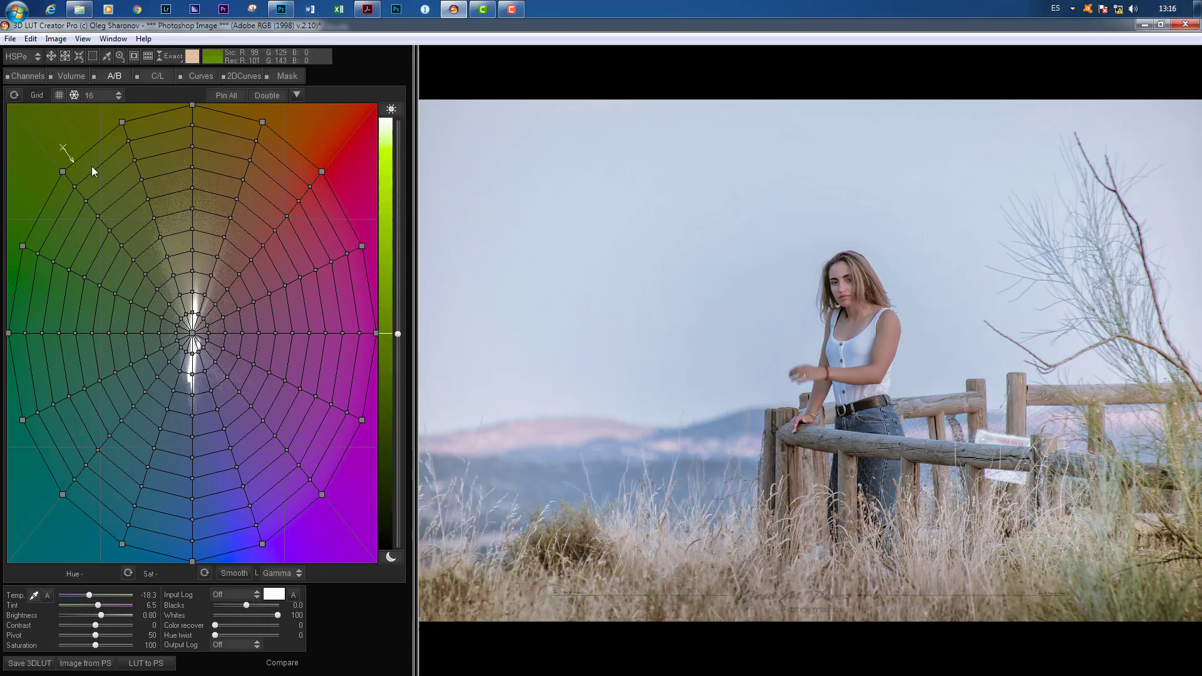
Step: Select the grid point just above the center, and isolate in the preview the colors affected by the outermost red grid point
click(51, 56)
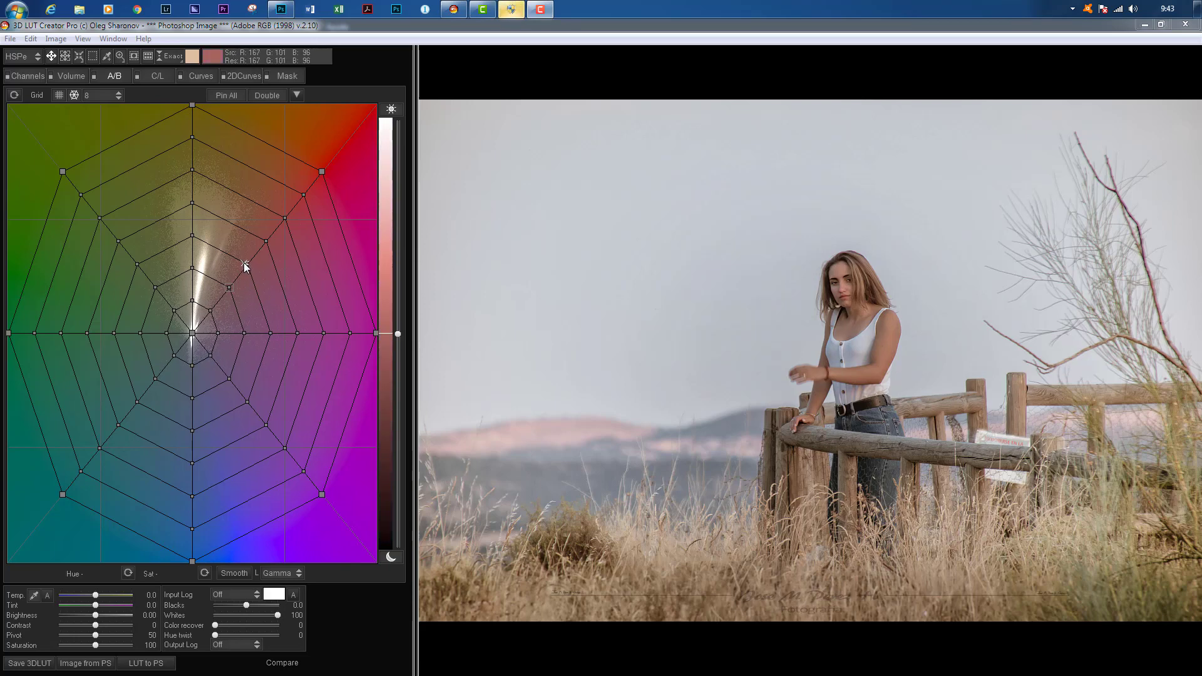
click(192, 302)
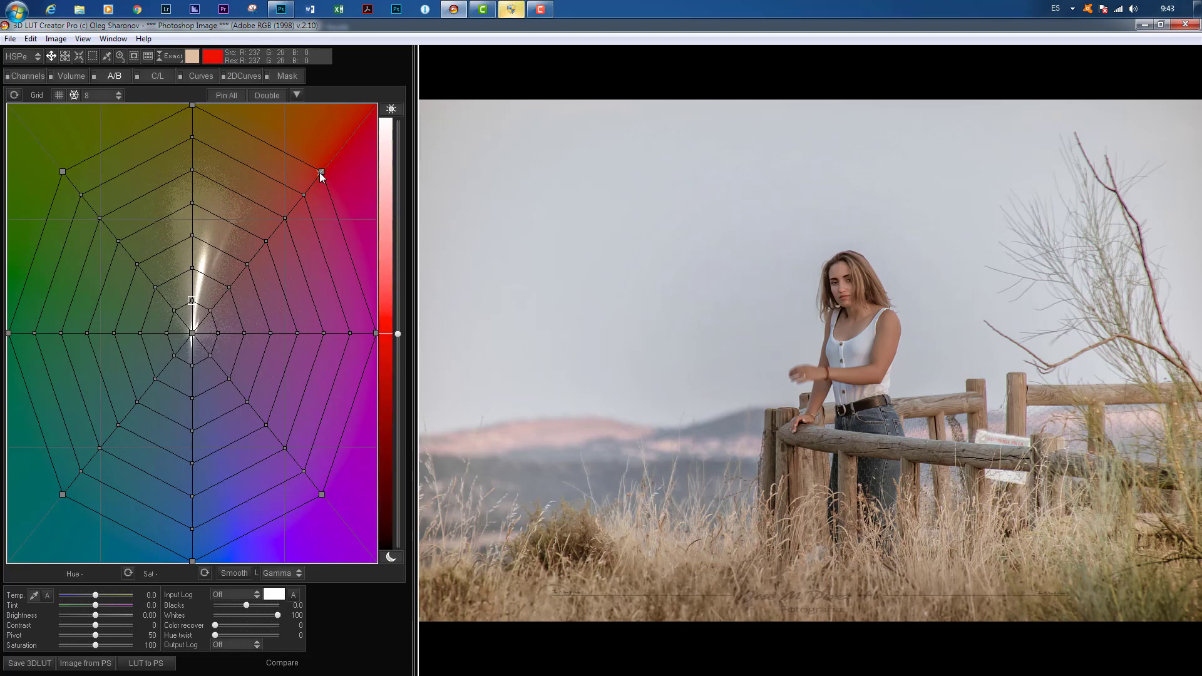
key(alt)
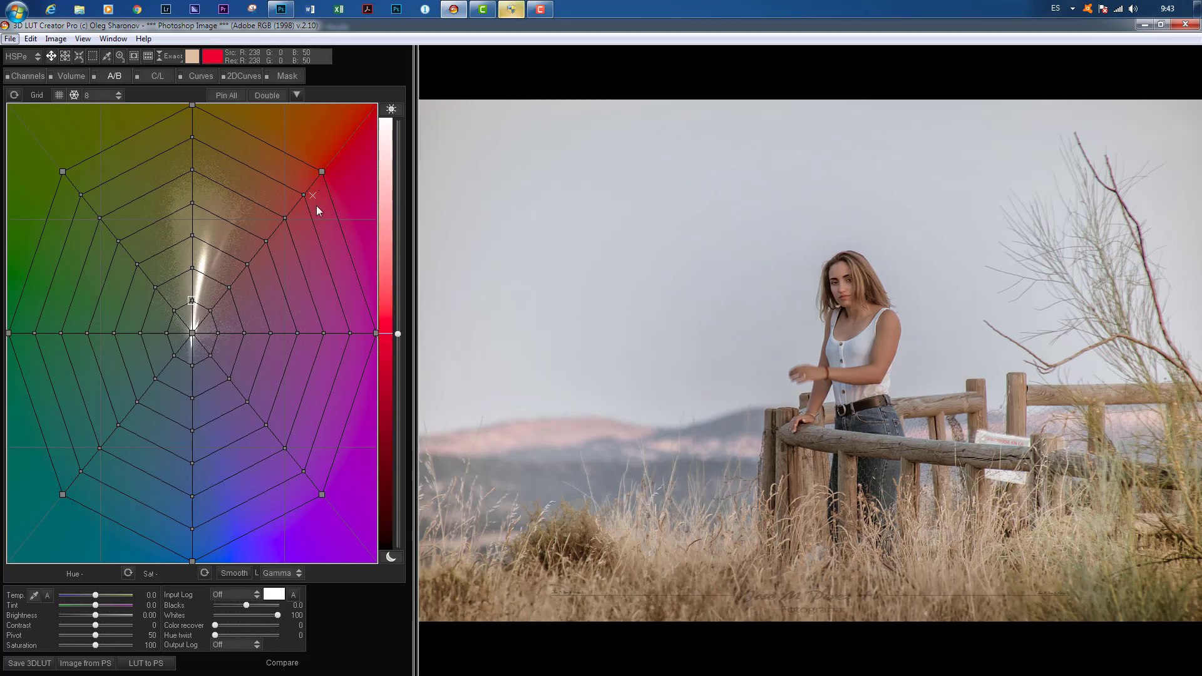
click(322, 173)
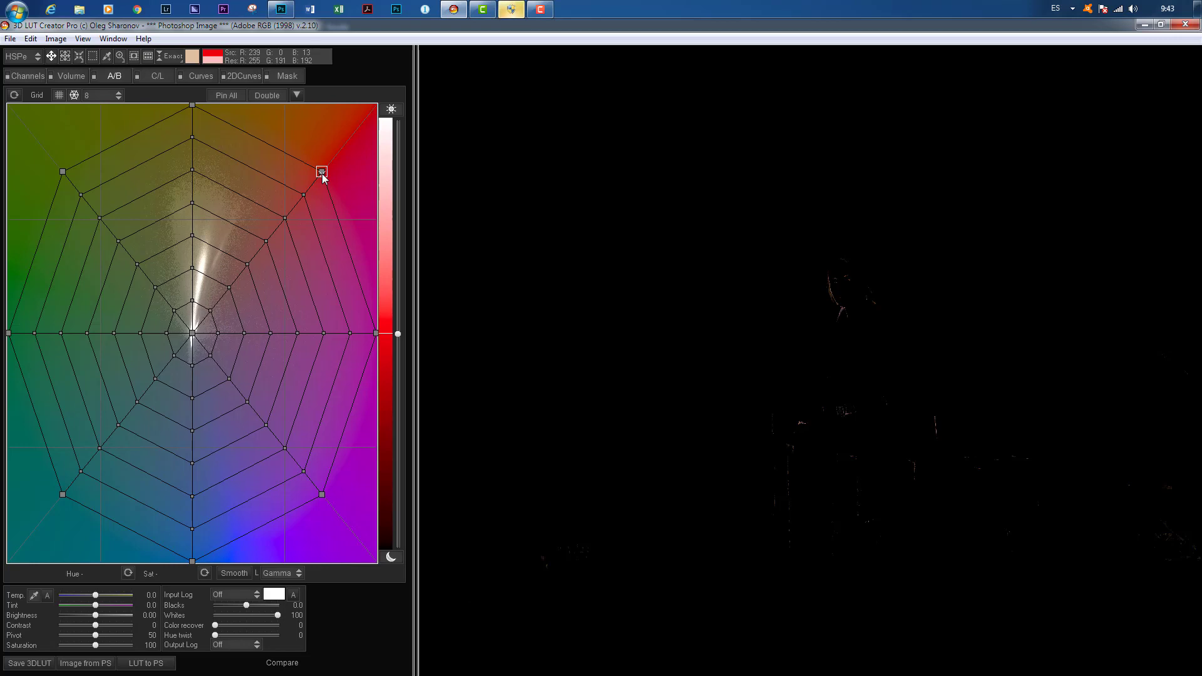
Step: Try collapsing the outermost red point toward the center and the pink, magenta and purple points onto the outermost orange point
drag(323, 178, 318, 178)
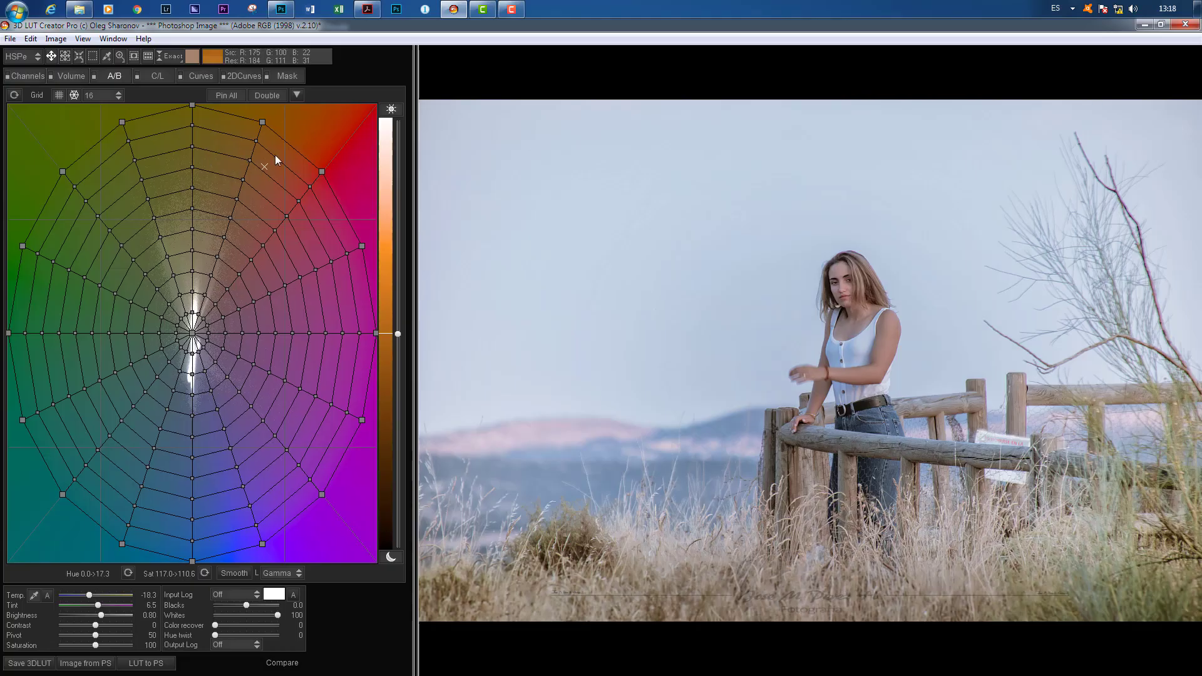
click(321, 171)
drag(320, 171, 206, 321)
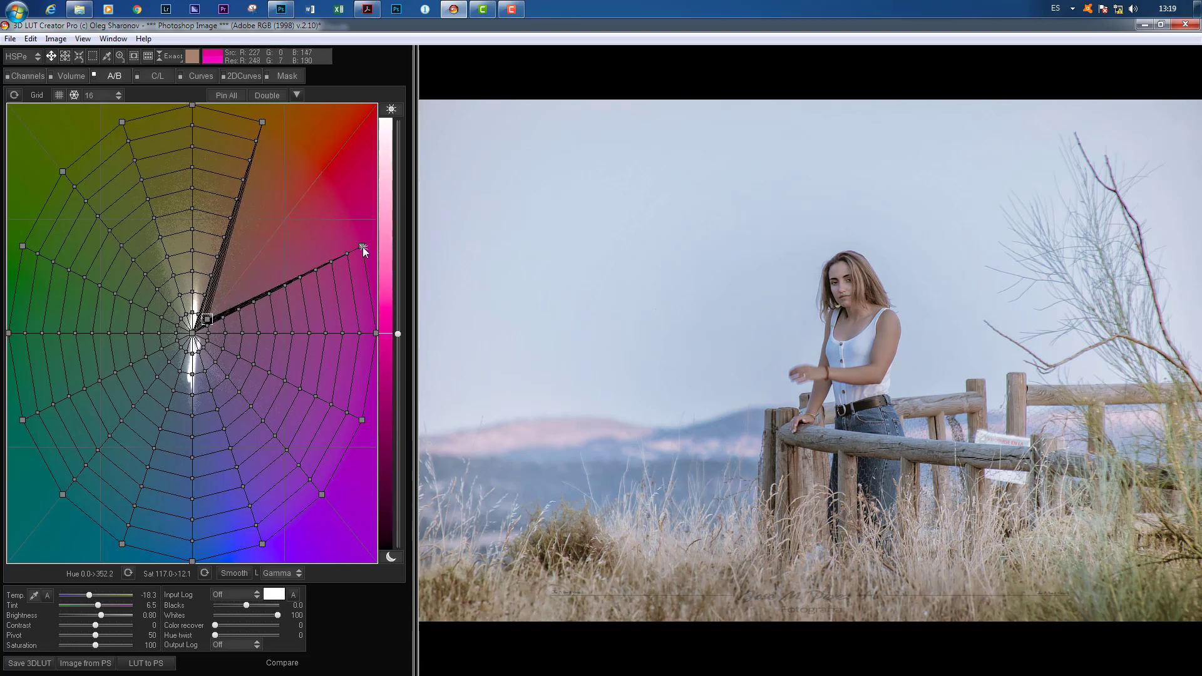
drag(362, 246, 264, 127)
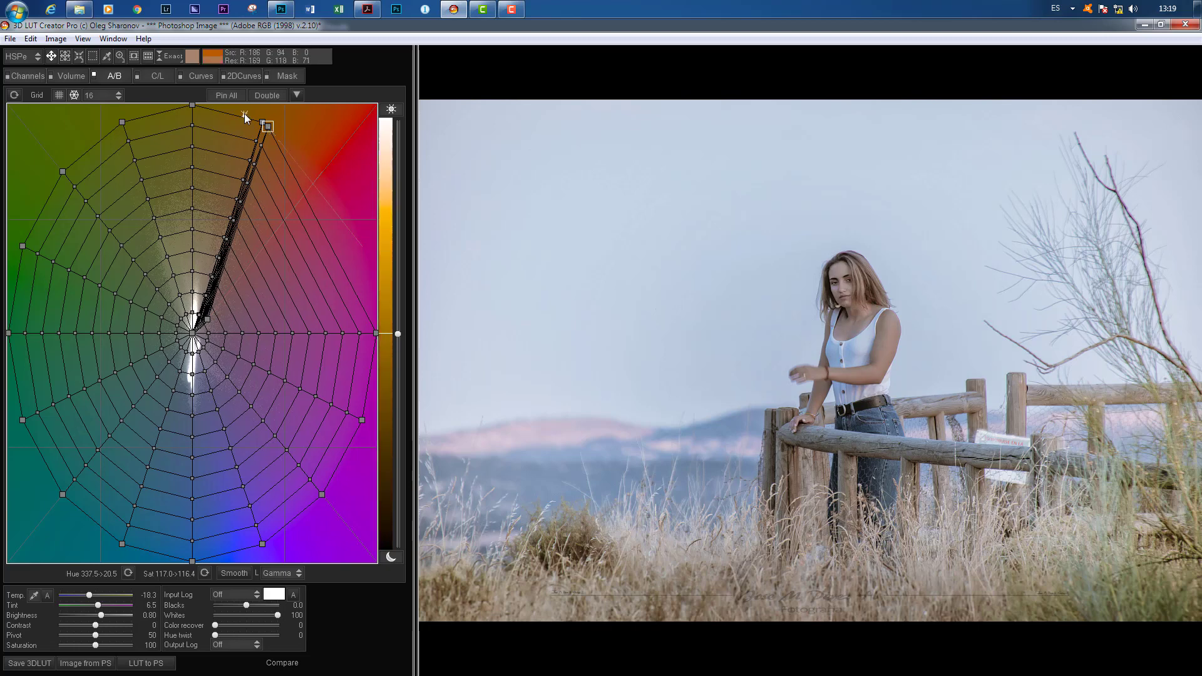
drag(374, 333, 268, 127)
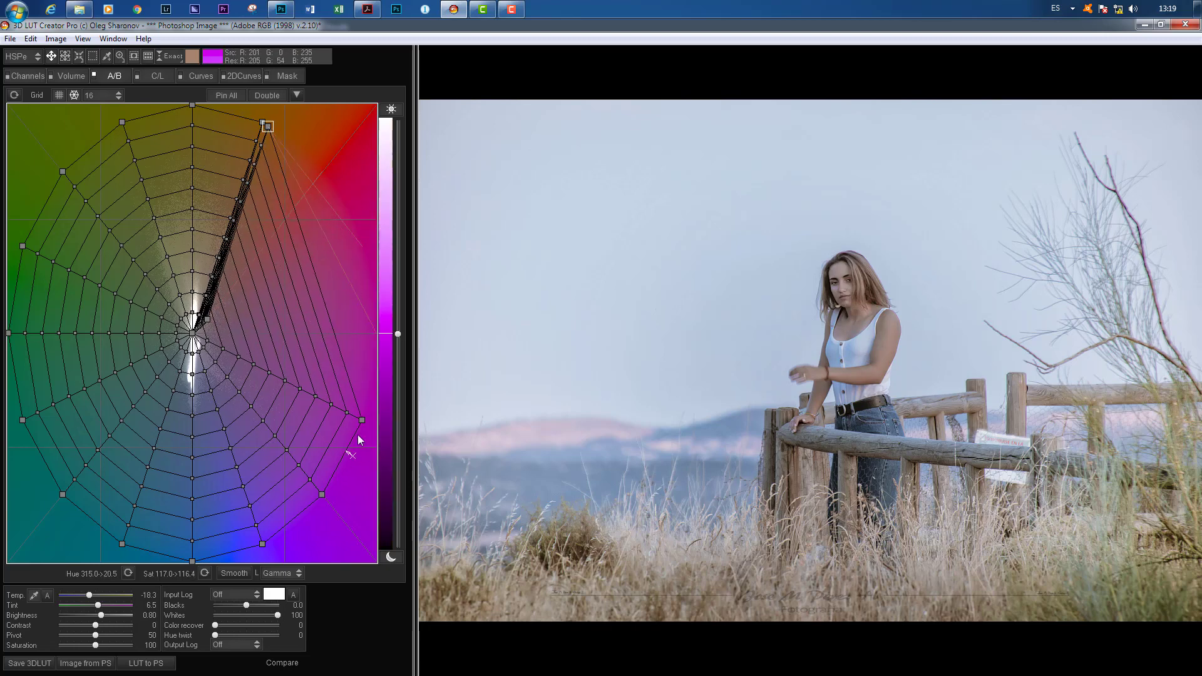
drag(362, 419, 264, 129)
drag(322, 495, 268, 129)
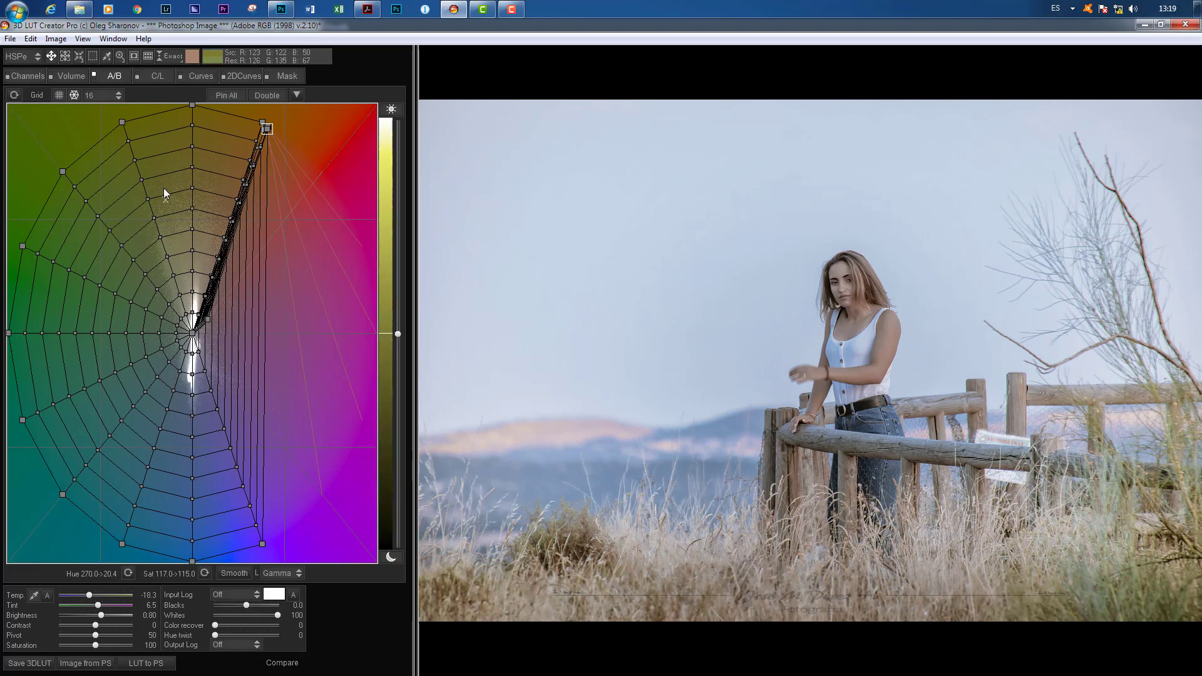
Step: Try moving the outermost yellow, green and blue points to the center or the orange point, and reset the A/B grid
drag(193, 105, 181, 329)
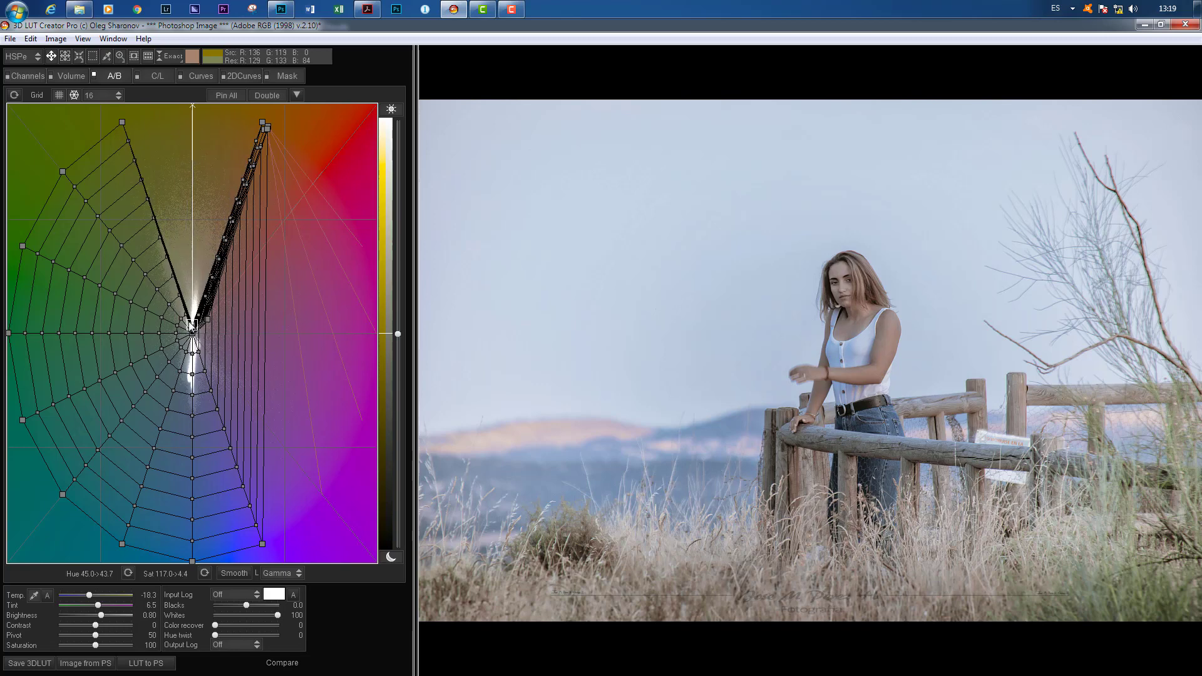
drag(126, 122, 268, 134)
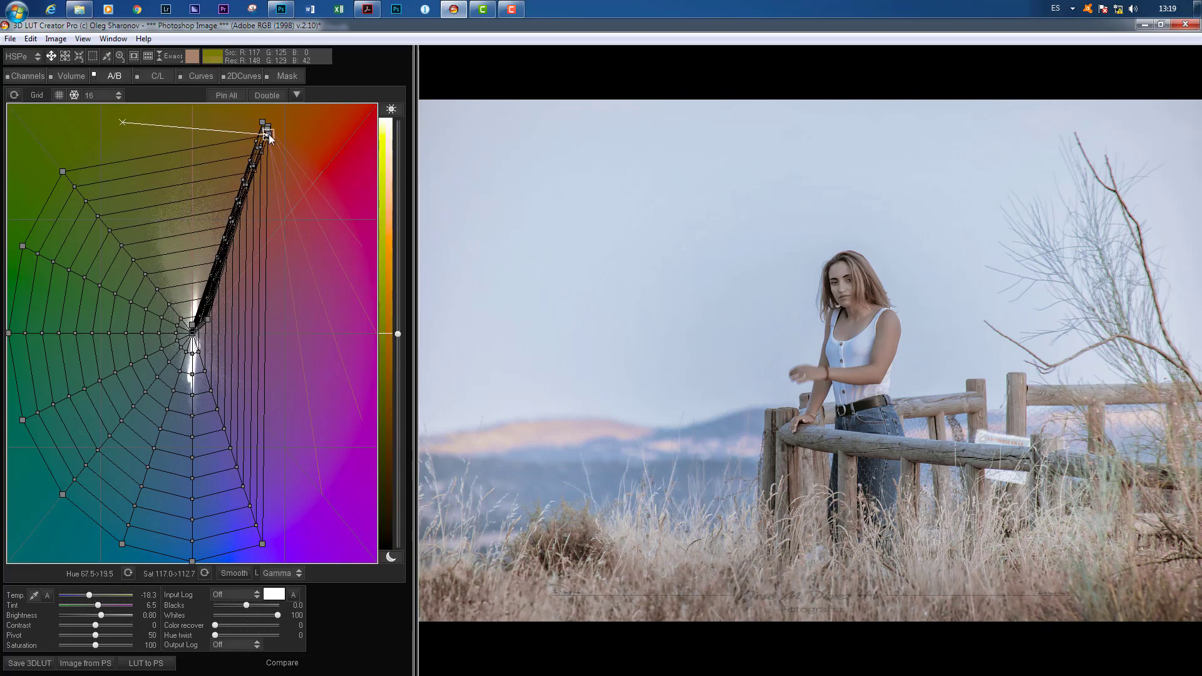
drag(63, 171, 266, 127)
drag(23, 247, 176, 344)
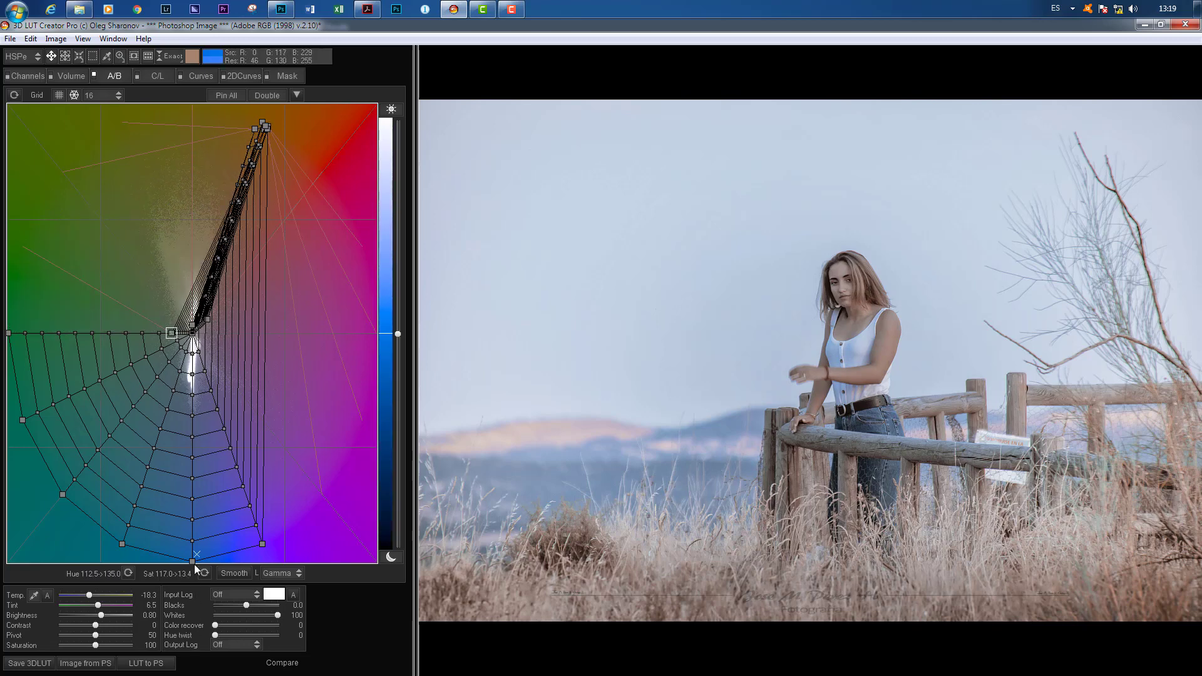
drag(192, 559, 180, 330)
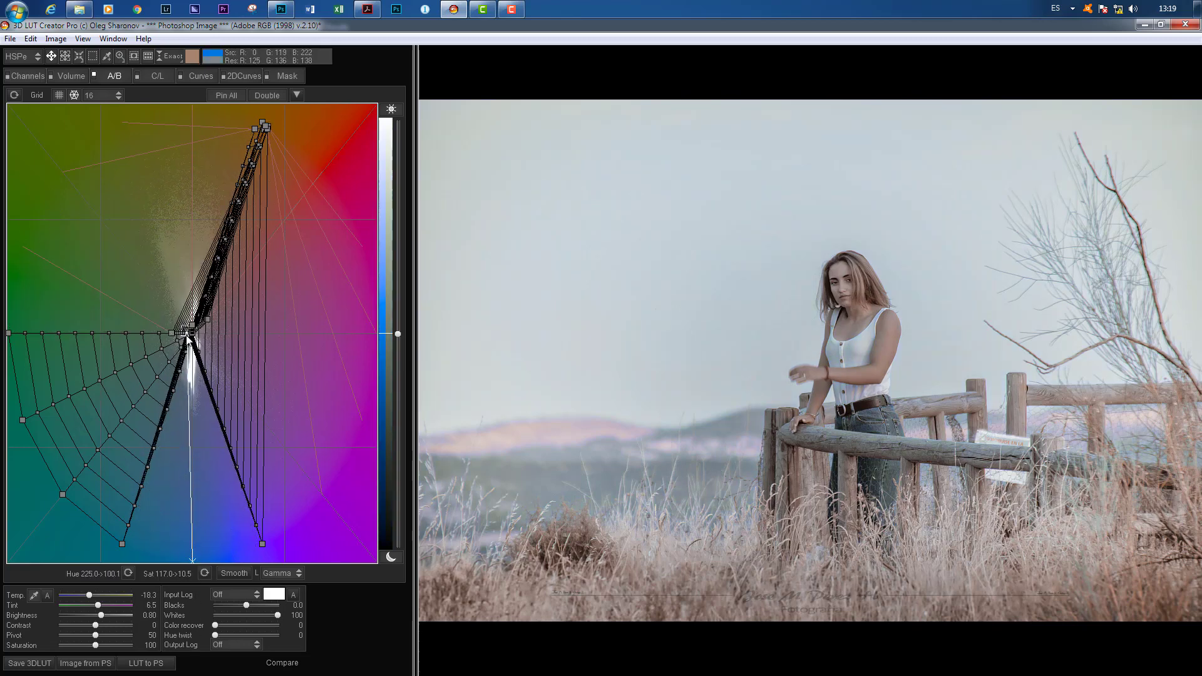
drag(122, 543, 192, 331)
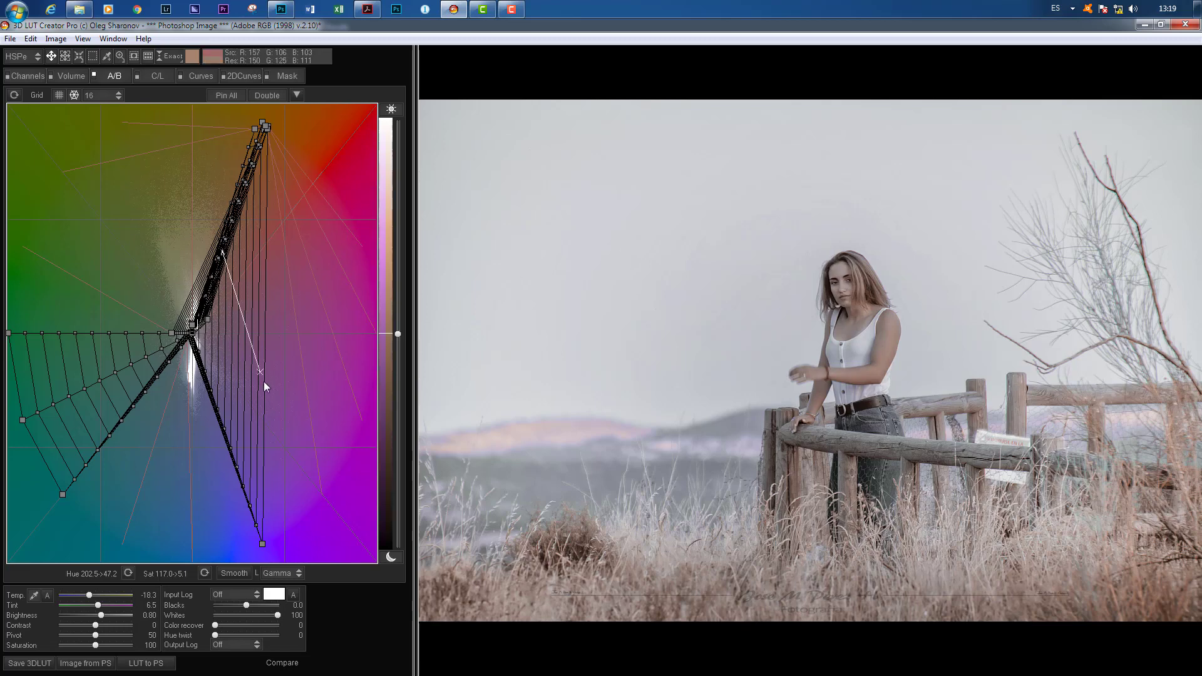
click(13, 96)
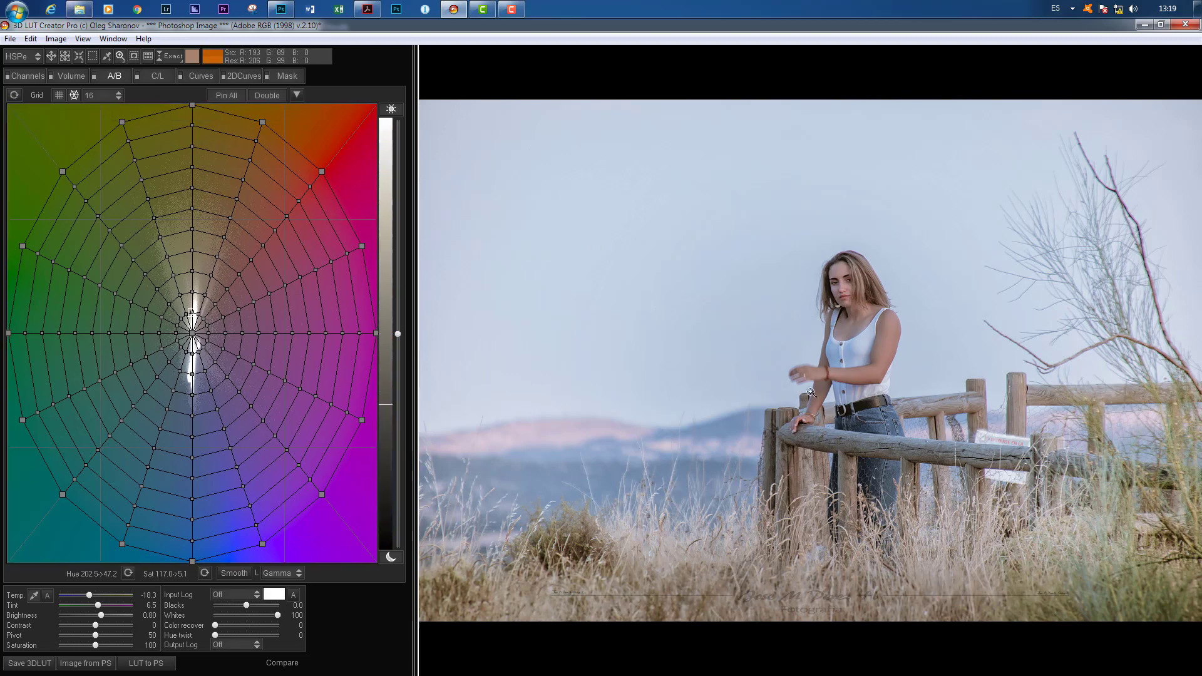
Step: Try shifting the inner blue grid points below the center toward purple while inspecting the jeans and top, and reset the A/B grid
scroll(850, 286, up, 1)
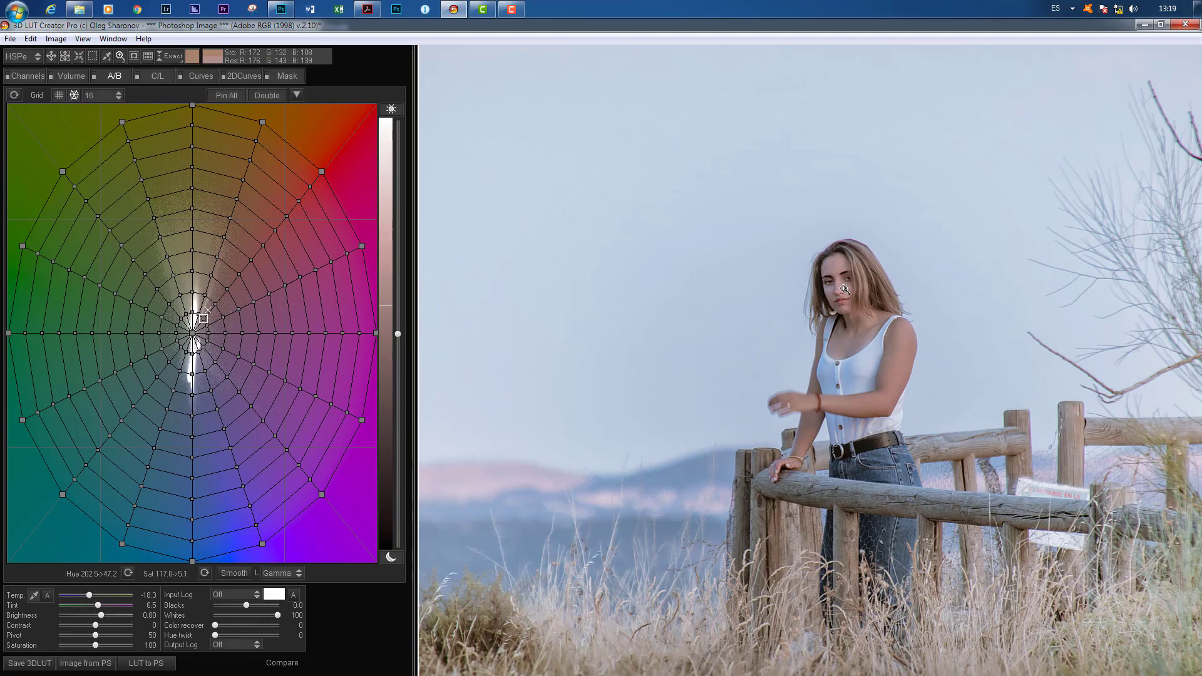
scroll(844, 289, up, 2)
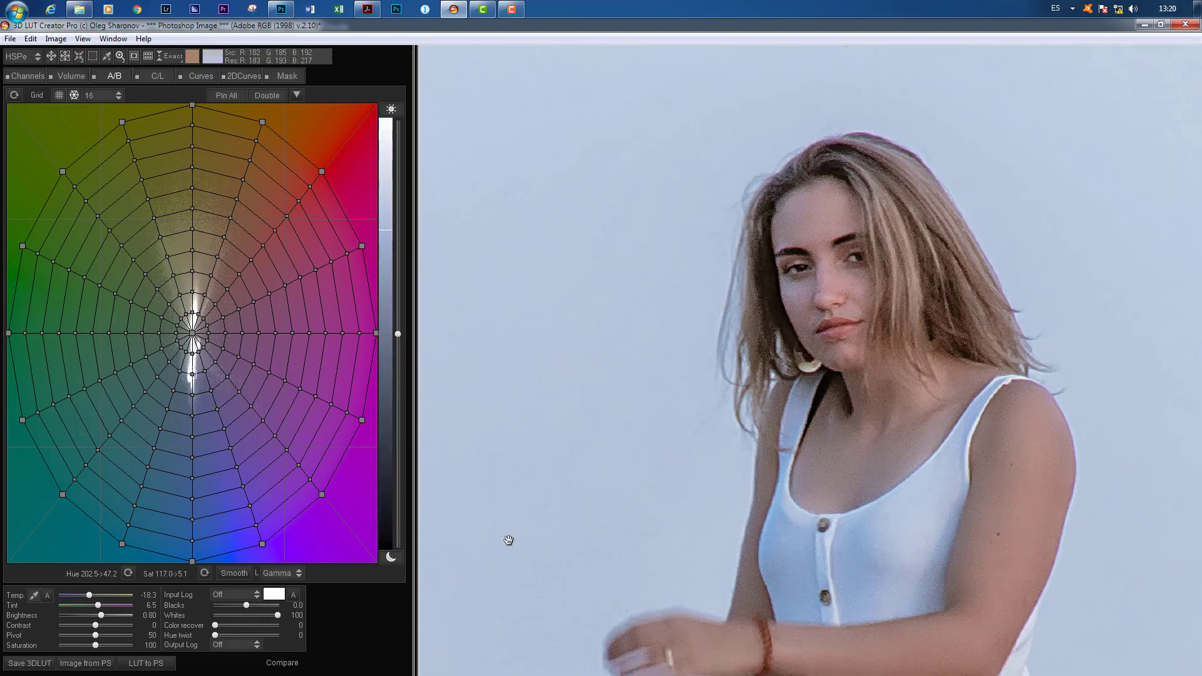
drag(529, 518, 624, 127)
drag(755, 531, 537, 491)
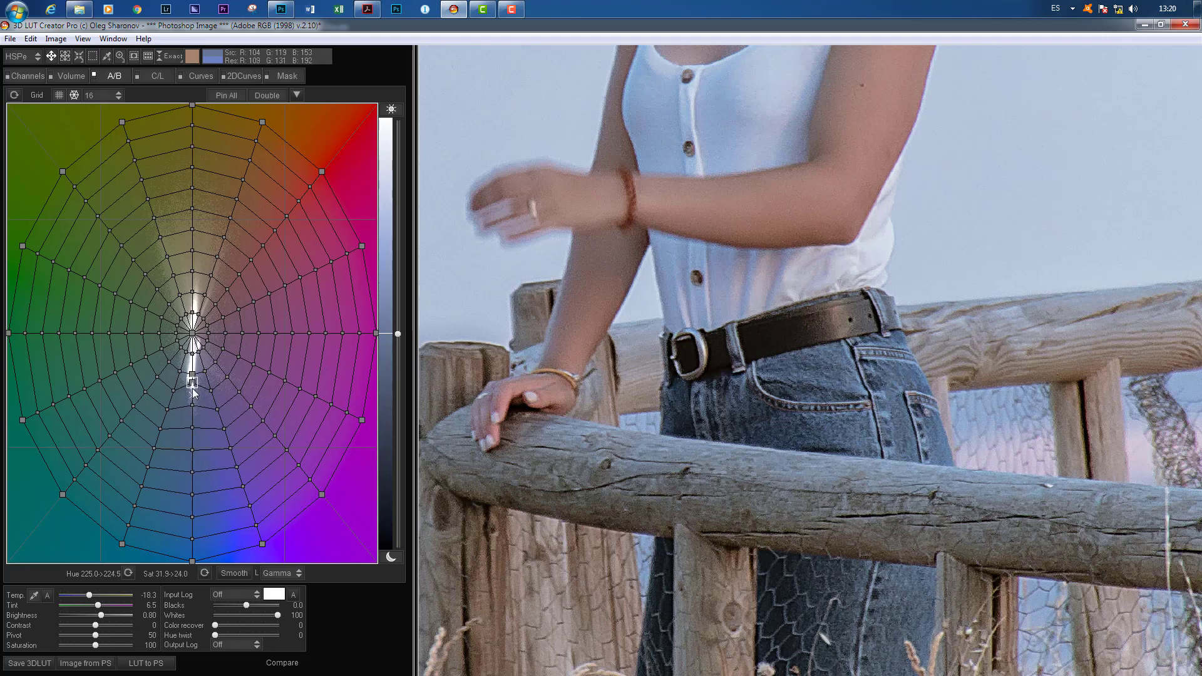
drag(193, 393, 246, 391)
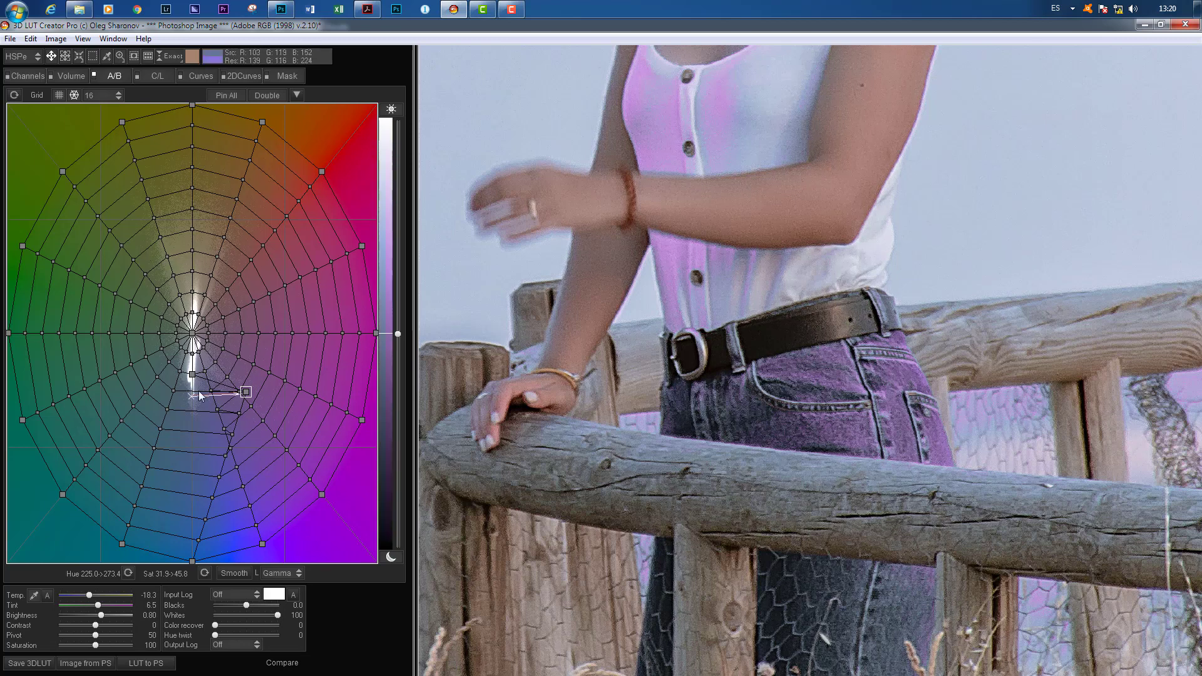
click(194, 374)
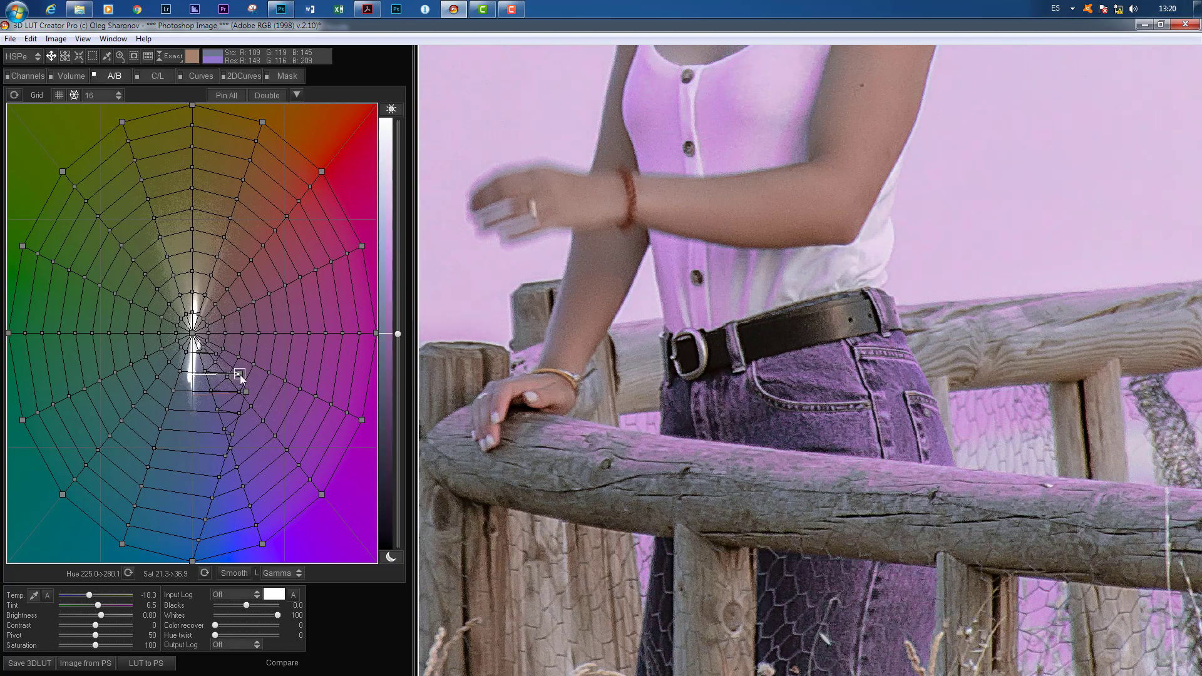
drag(239, 374, 237, 373)
click(216, 363)
click(14, 96)
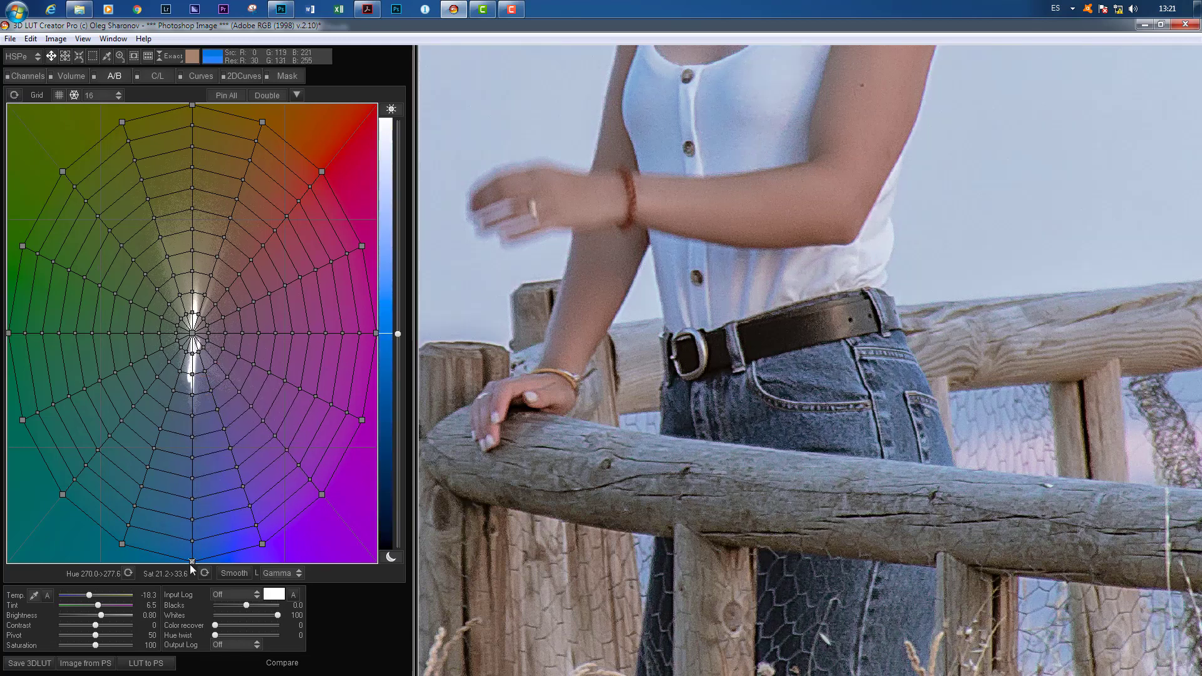
Step: Pull the outermost blue grid point near the center, to a saturation of about 6, and compare the whole photo before and after
drag(191, 561, 204, 343)
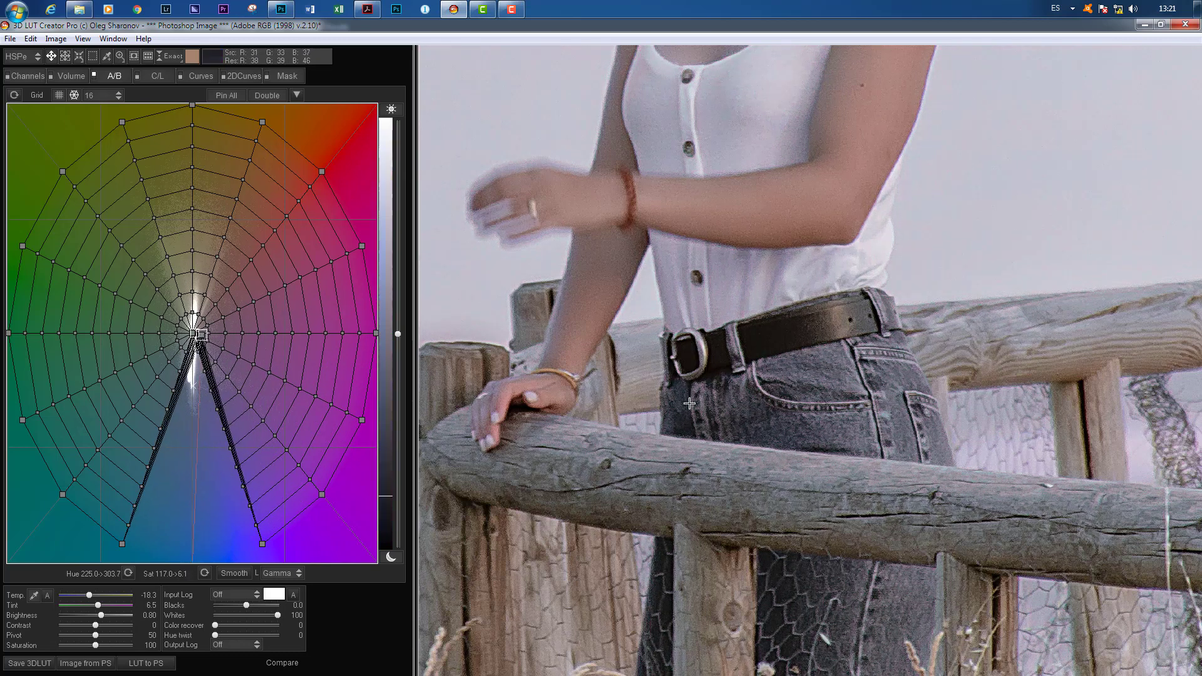
click(282, 664)
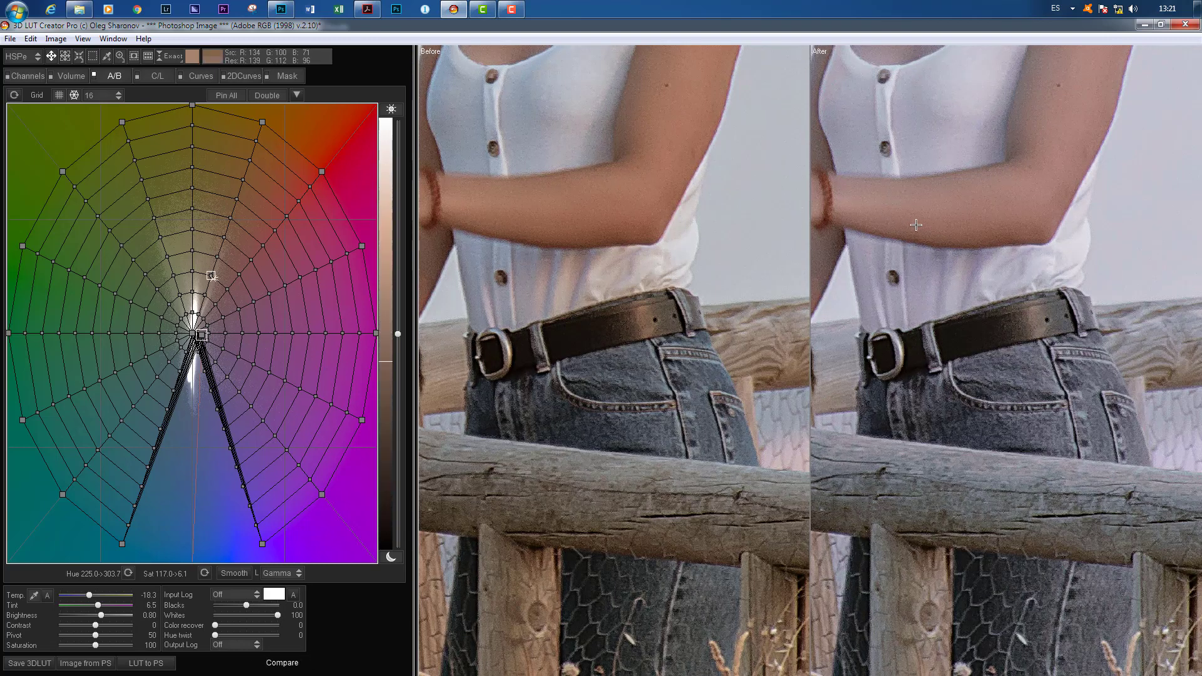
click(120, 55)
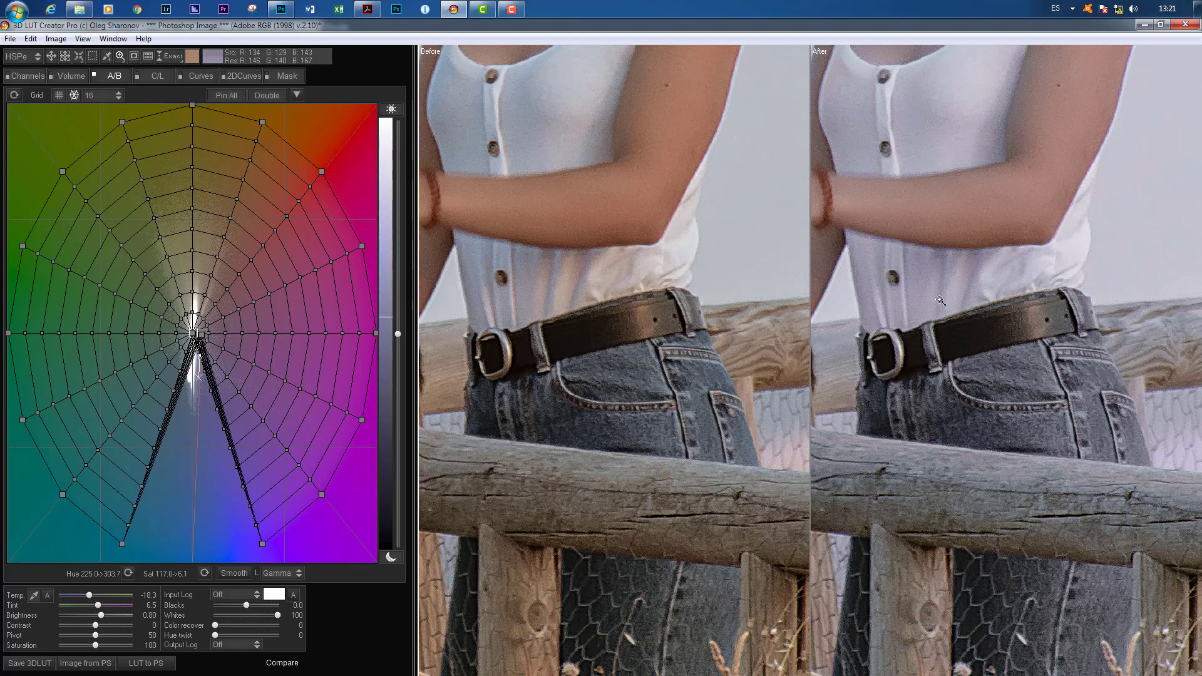
key(alt)
click(119, 57)
scroll(905, 292, down, 3)
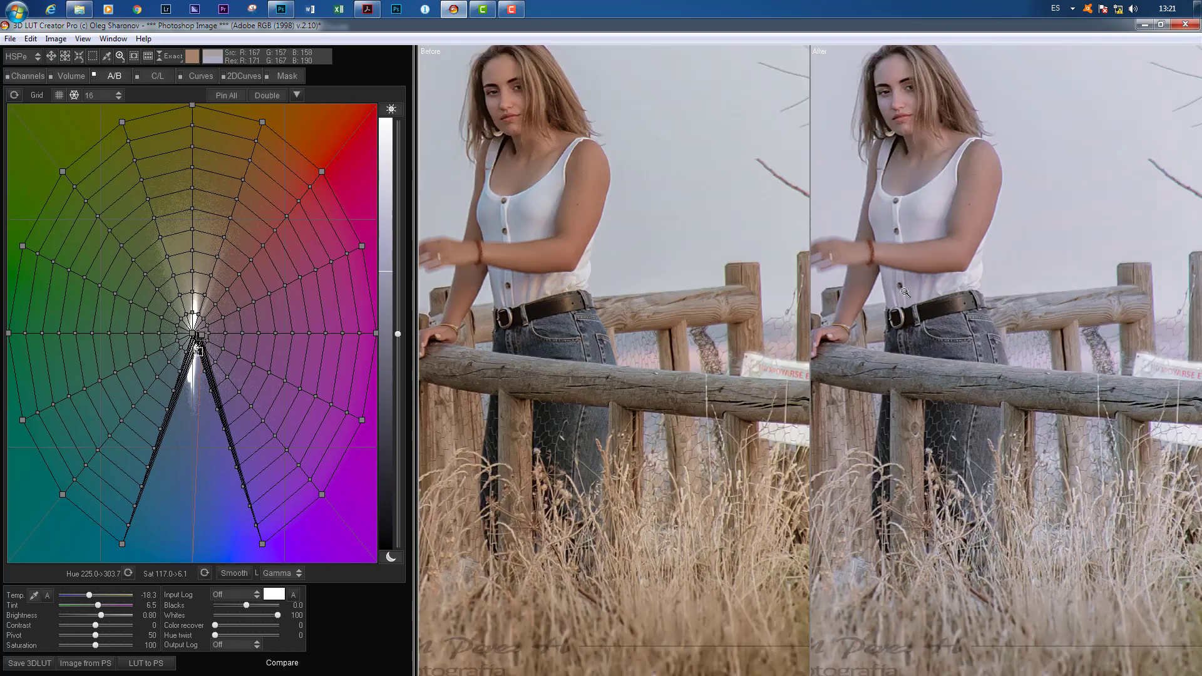
scroll(905, 291, down, 1)
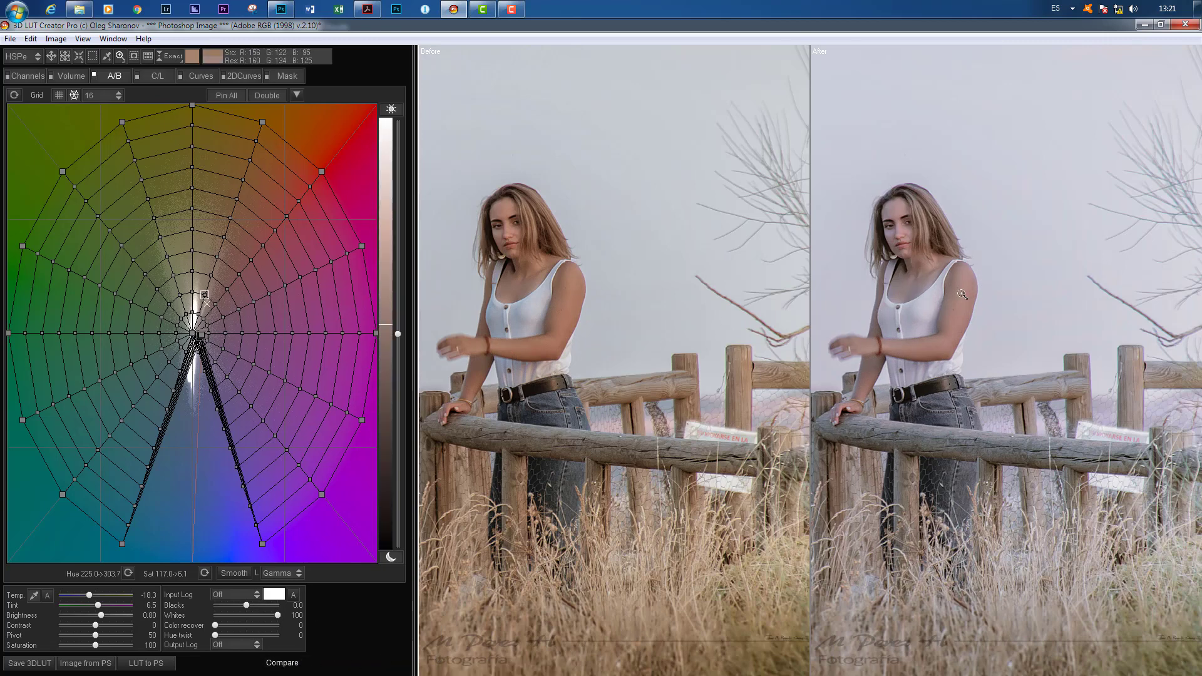
scroll(962, 295, down, 1)
scroll(963, 294, down, 1)
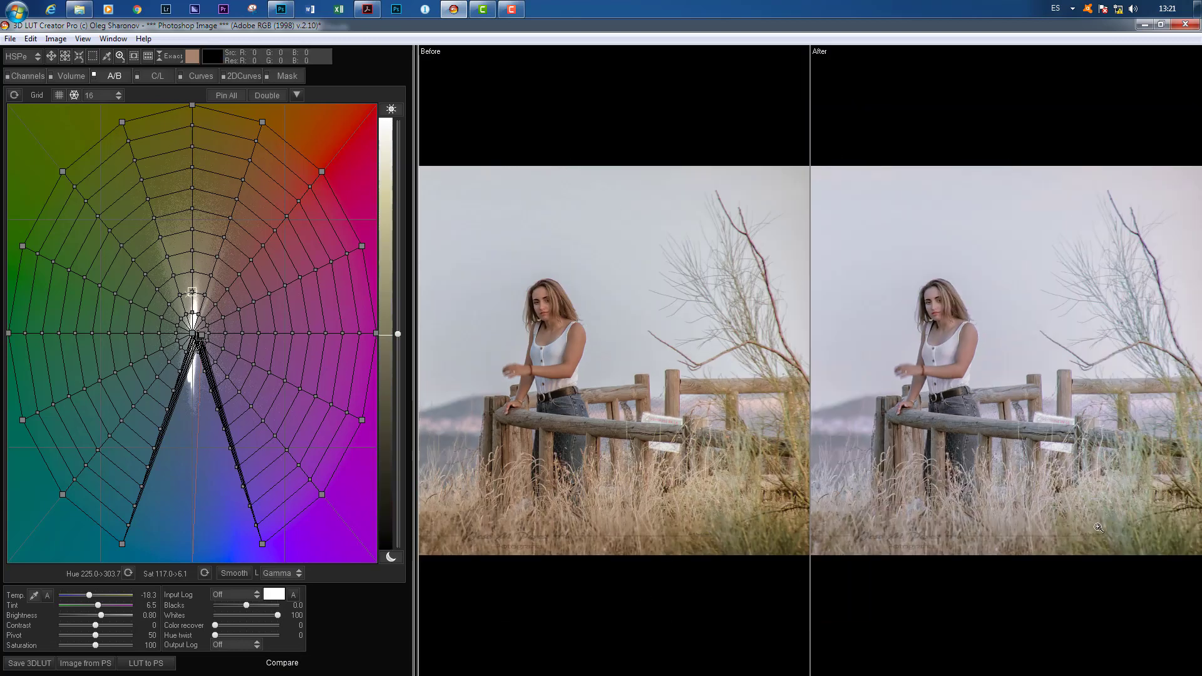
Step: Try shifting the outermost yellow-green point to a hue of about 13 and the orange point to about 26, lowering both saturations to about 60
click(50, 56)
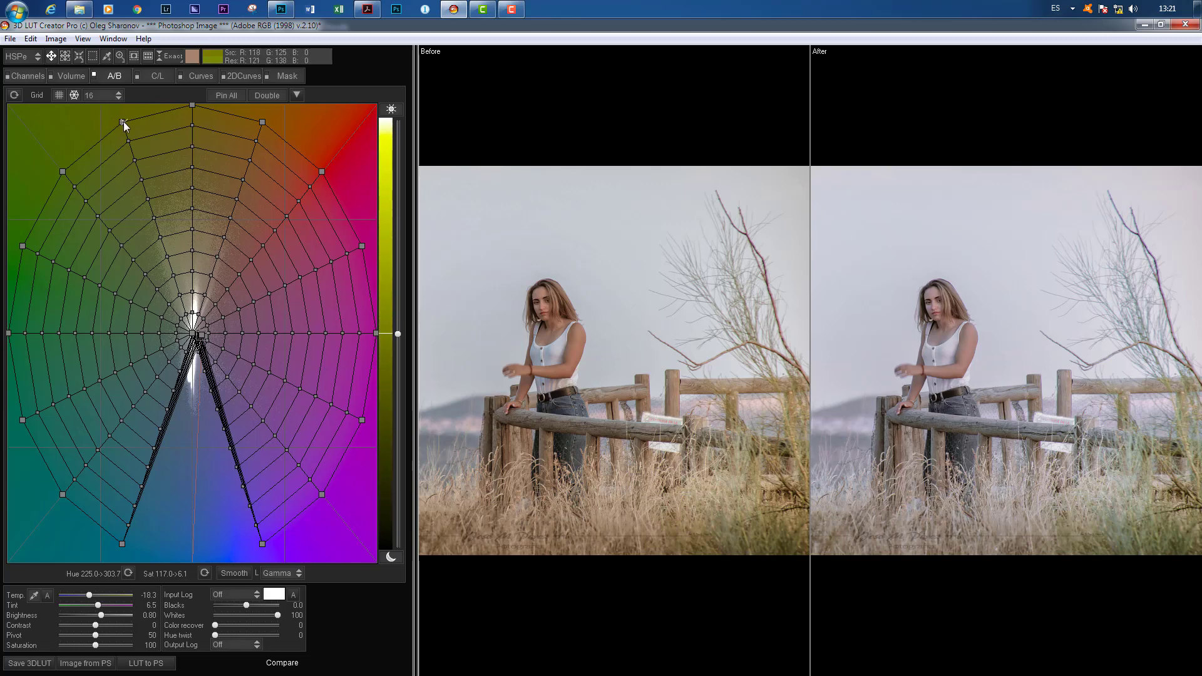
drag(123, 122, 305, 128)
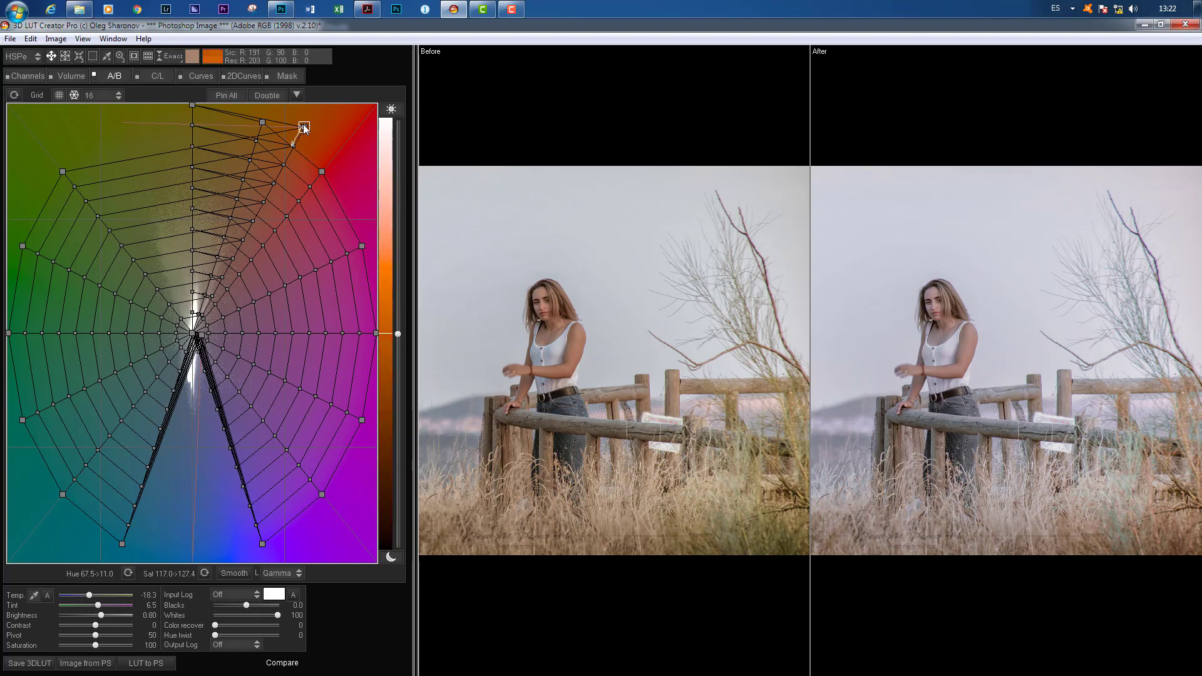
drag(302, 128, 282, 186)
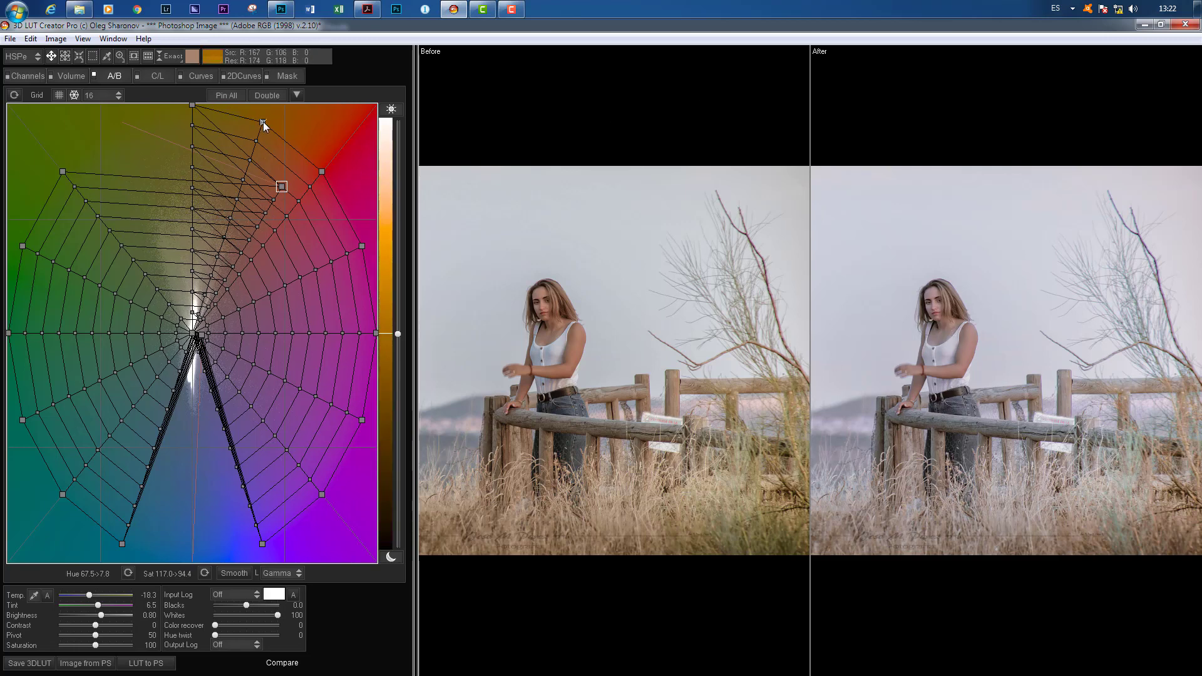
drag(263, 122, 223, 221)
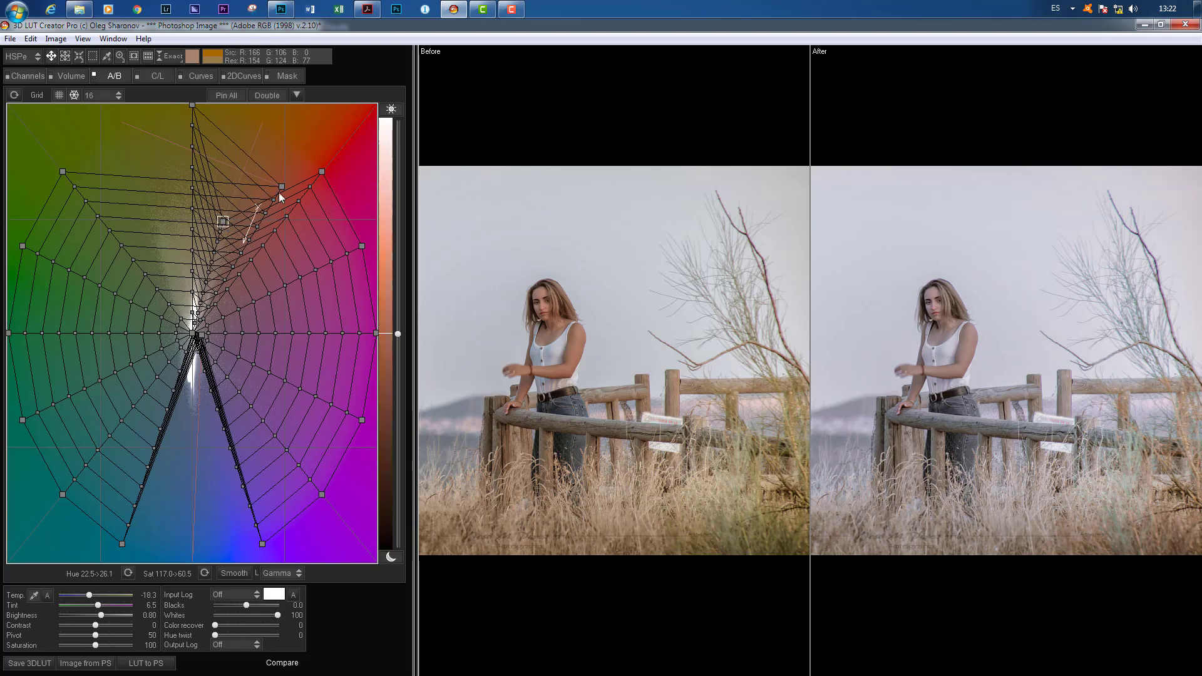
drag(278, 187, 242, 235)
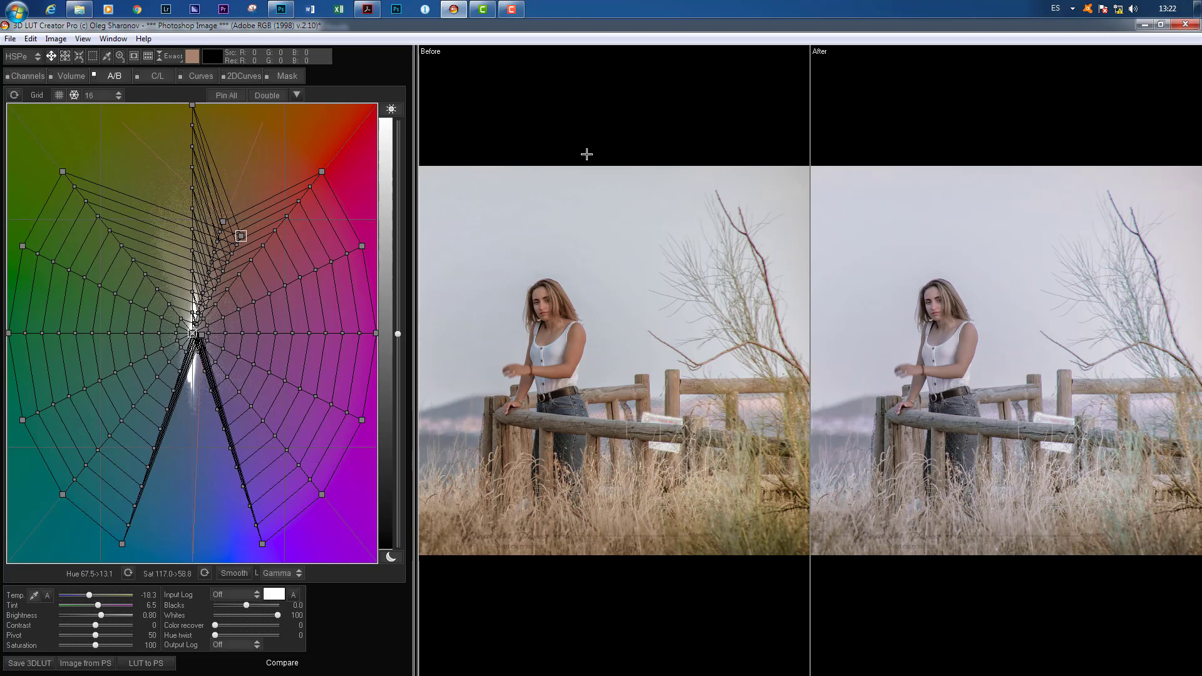
click(295, 82)
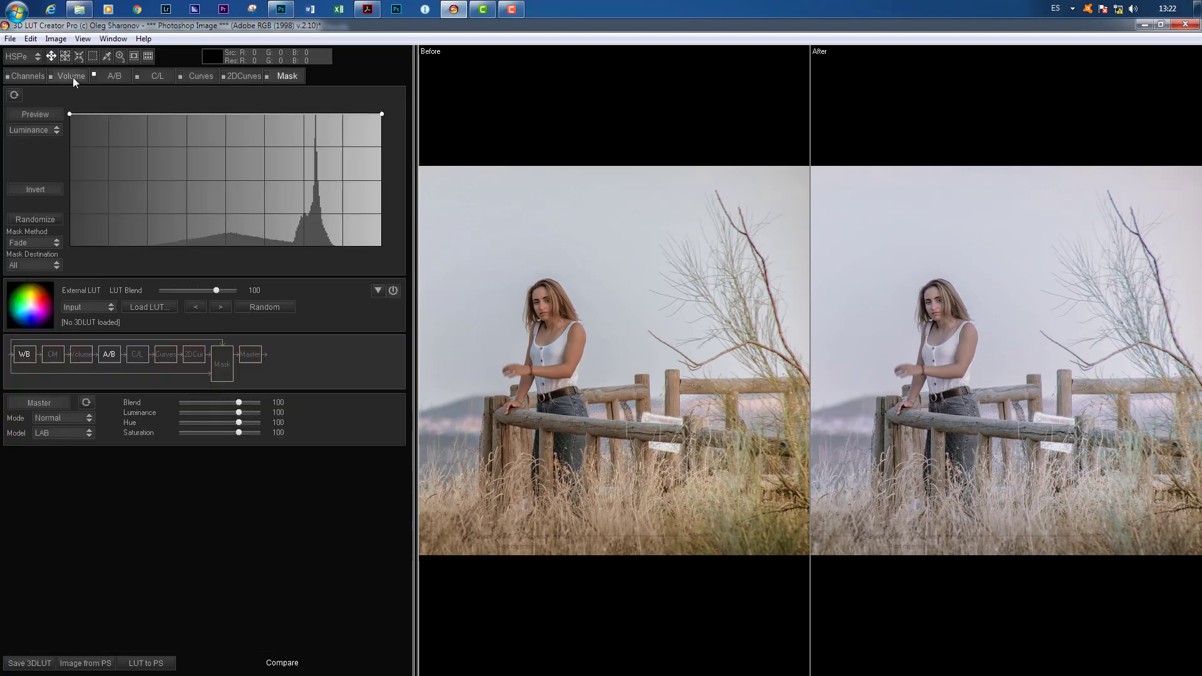
click(114, 76)
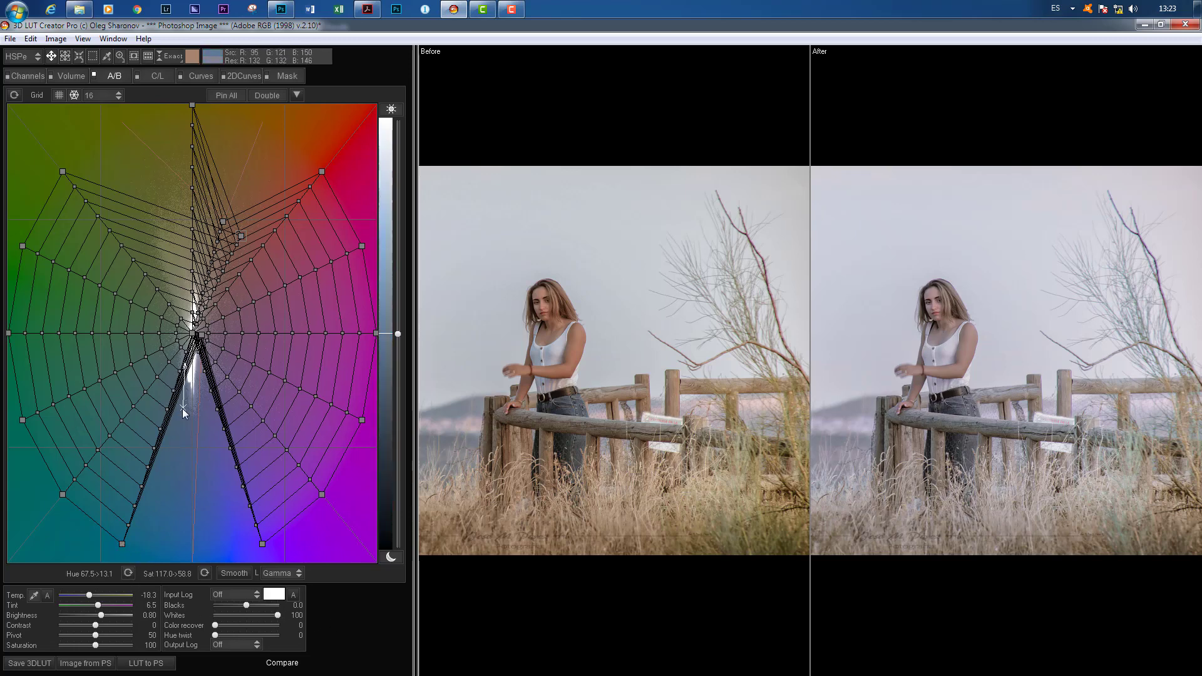
Step: Try gathering the outermost teal and green points and pulling them together near the center, and reset the A/B grid
drag(123, 545, 63, 501)
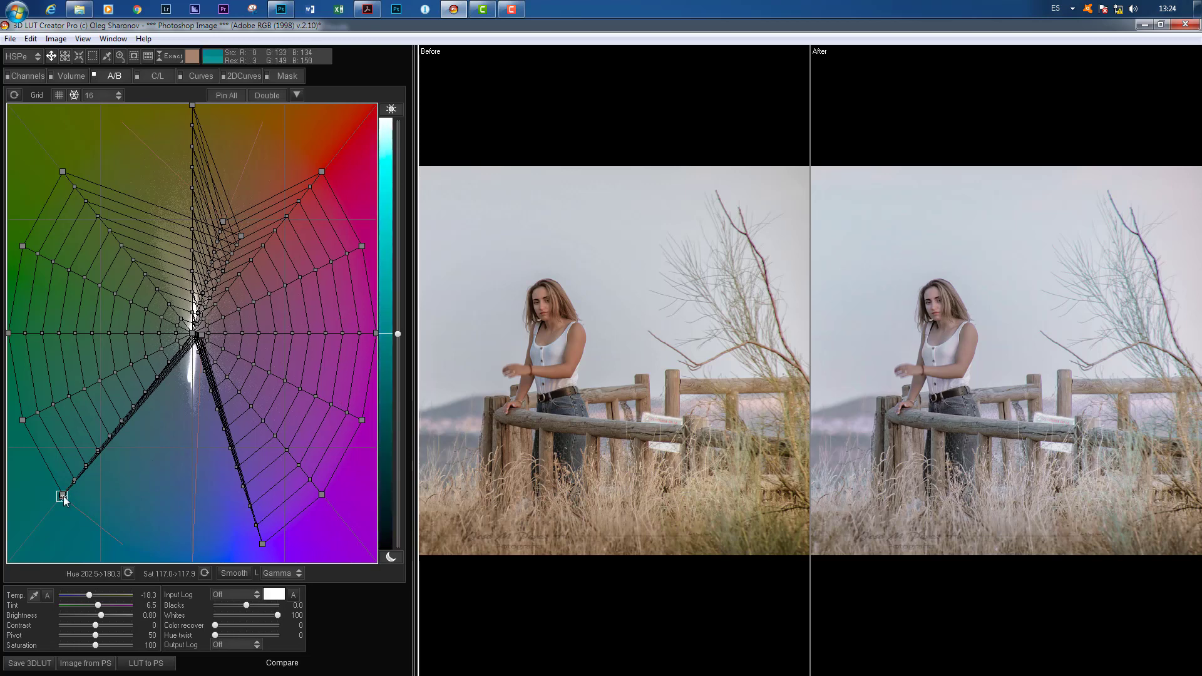
drag(62, 496, 112, 520)
click(34, 493)
drag(76, 513, 11, 336)
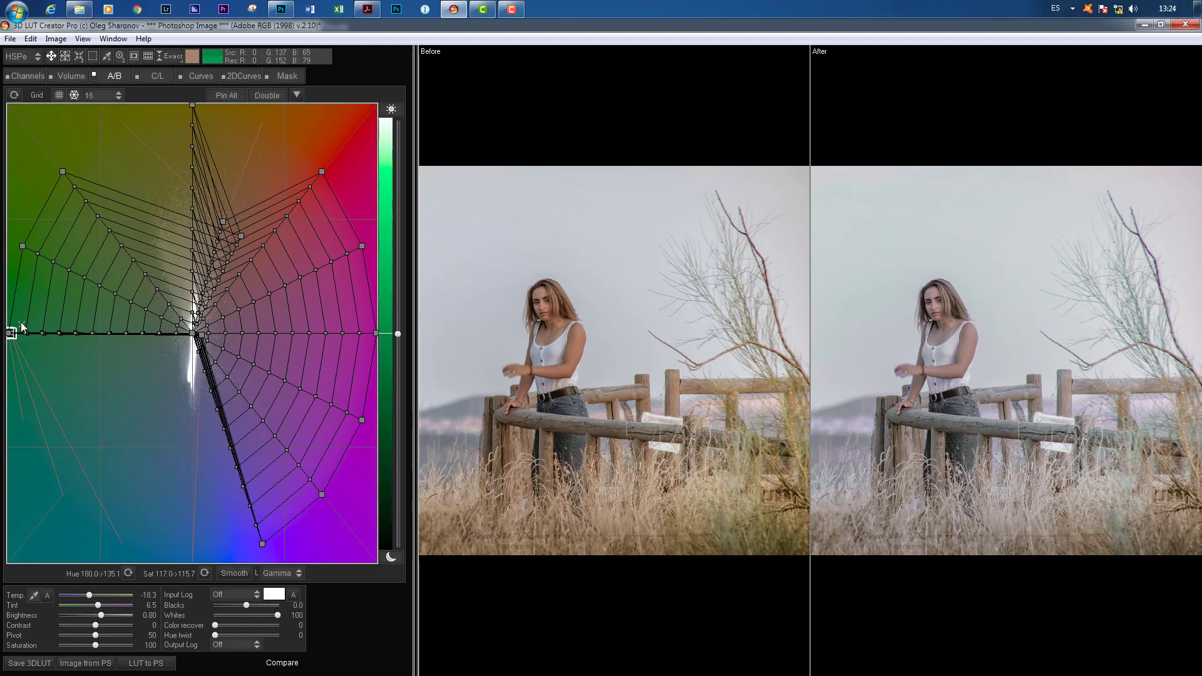
drag(12, 335, 174, 299)
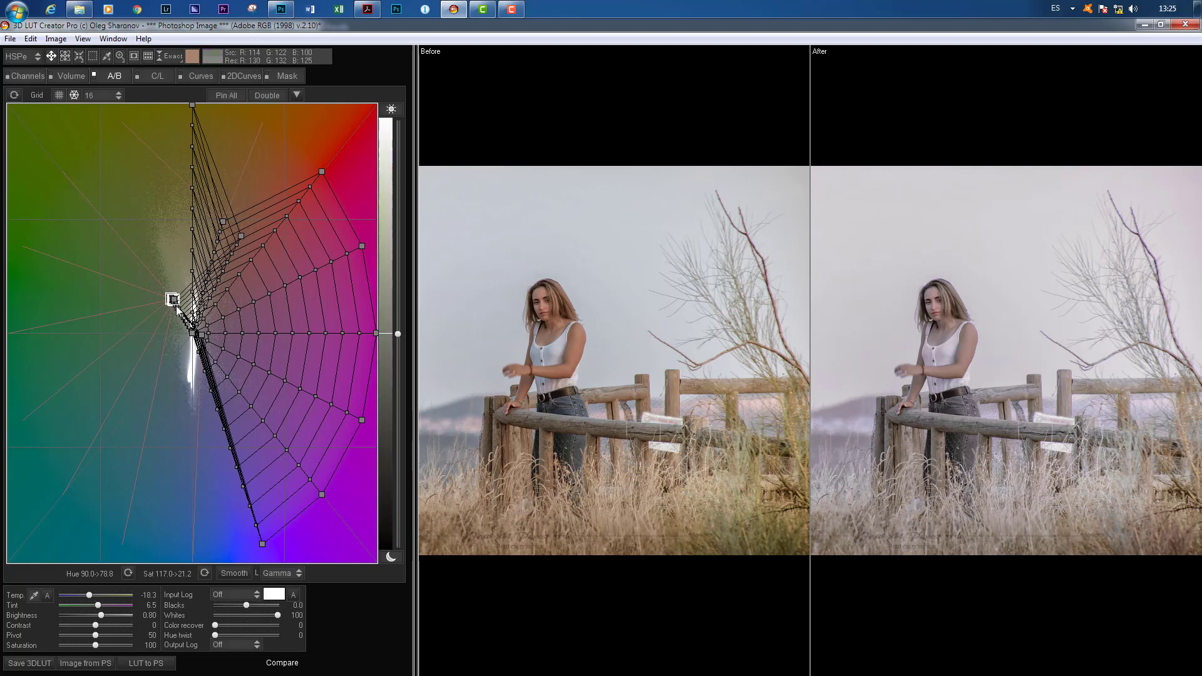
drag(172, 300, 174, 362)
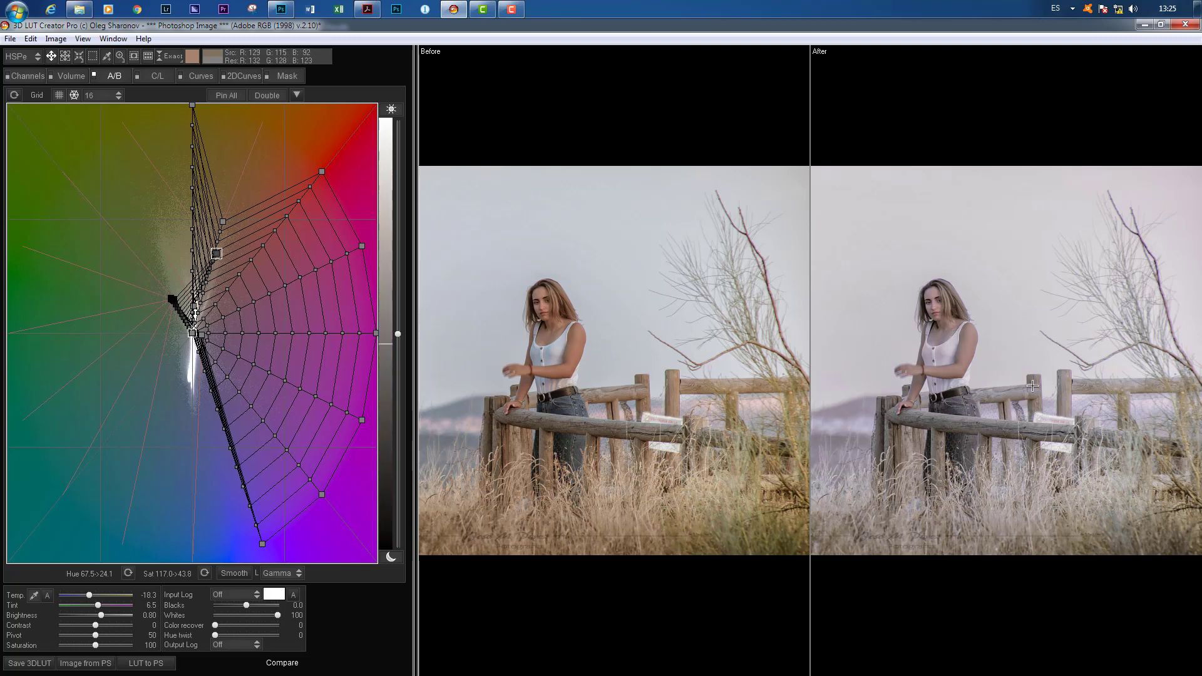
click(14, 95)
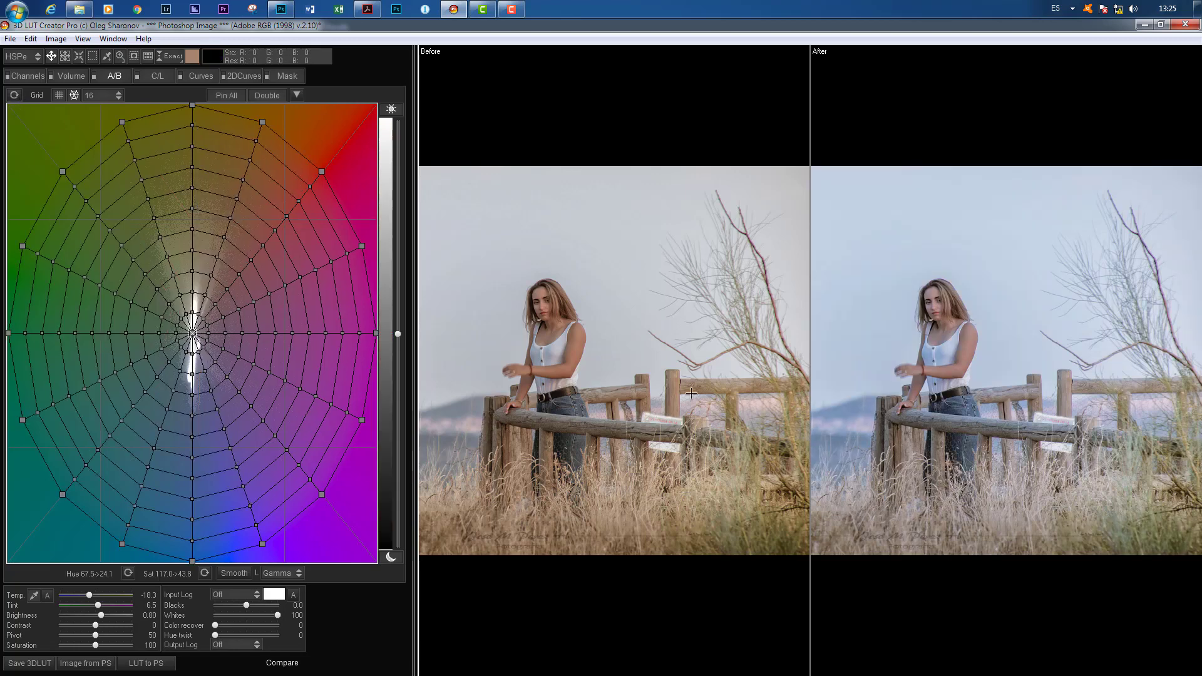
Step: Start a new LUT to reset all adjustments, and cycle the comparison views back to the side-by-side before and after
click(10, 39)
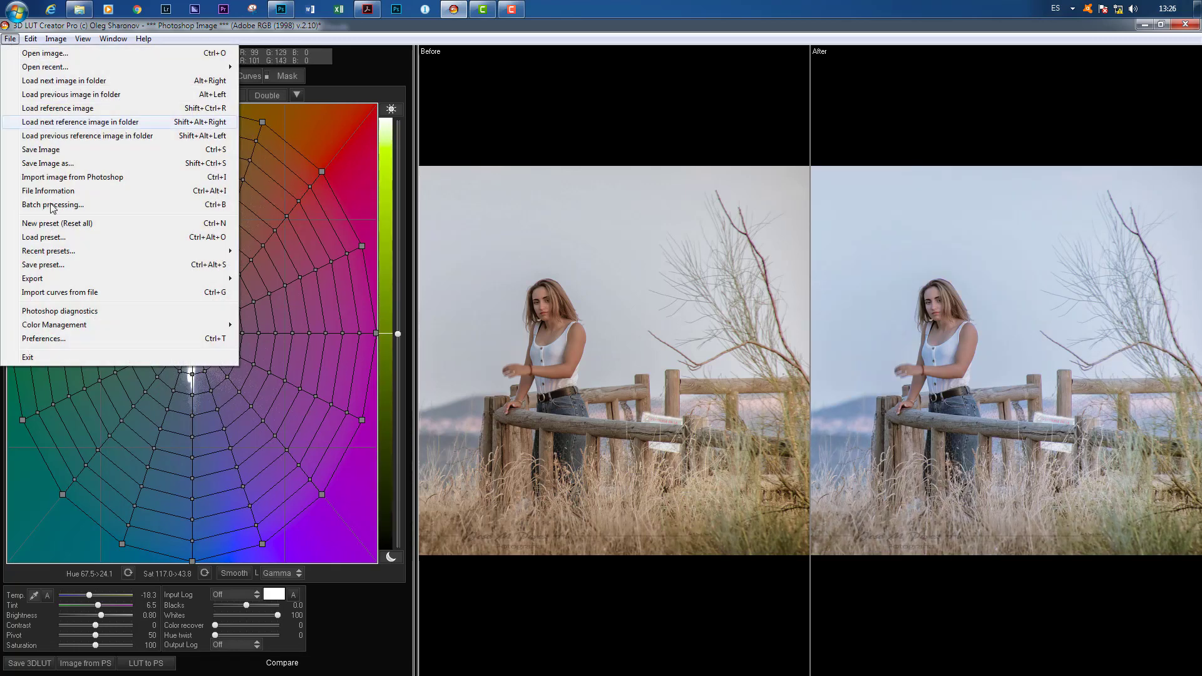
click(51, 224)
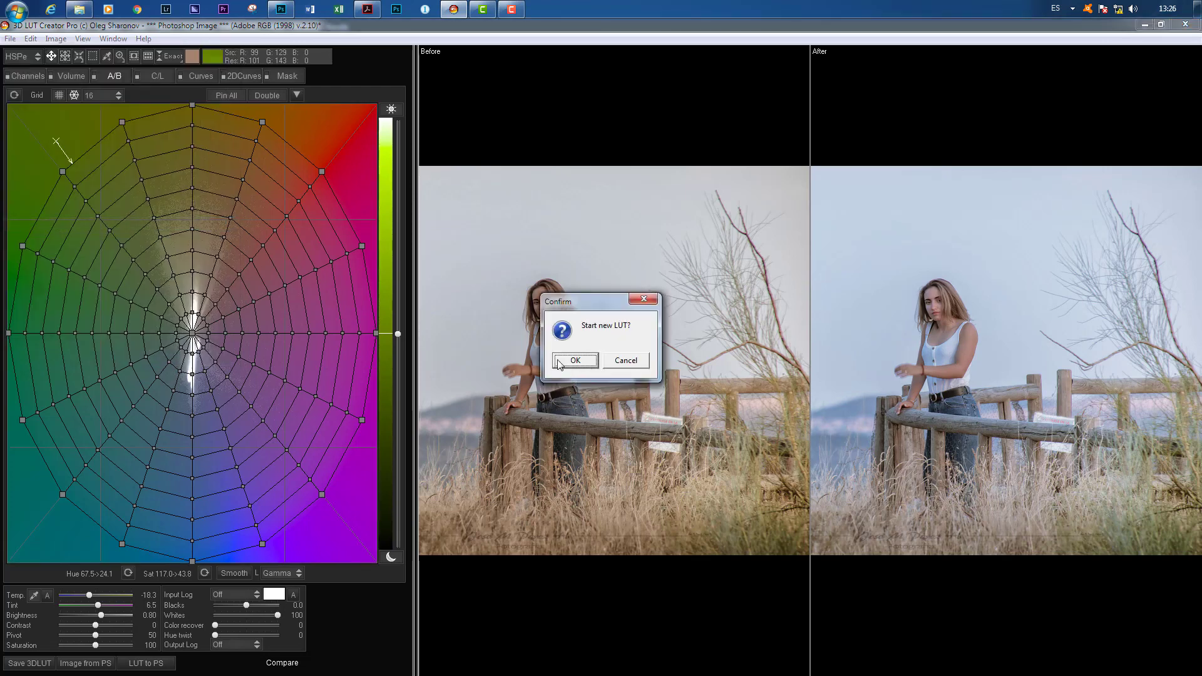
click(559, 361)
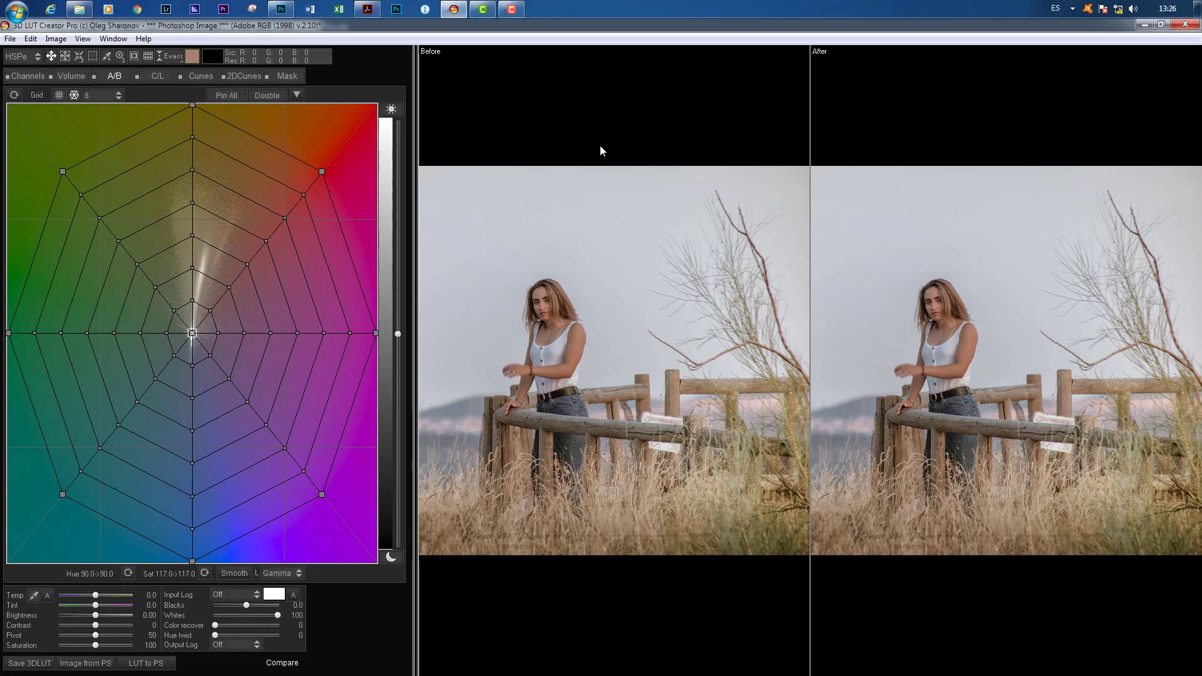
click(282, 665)
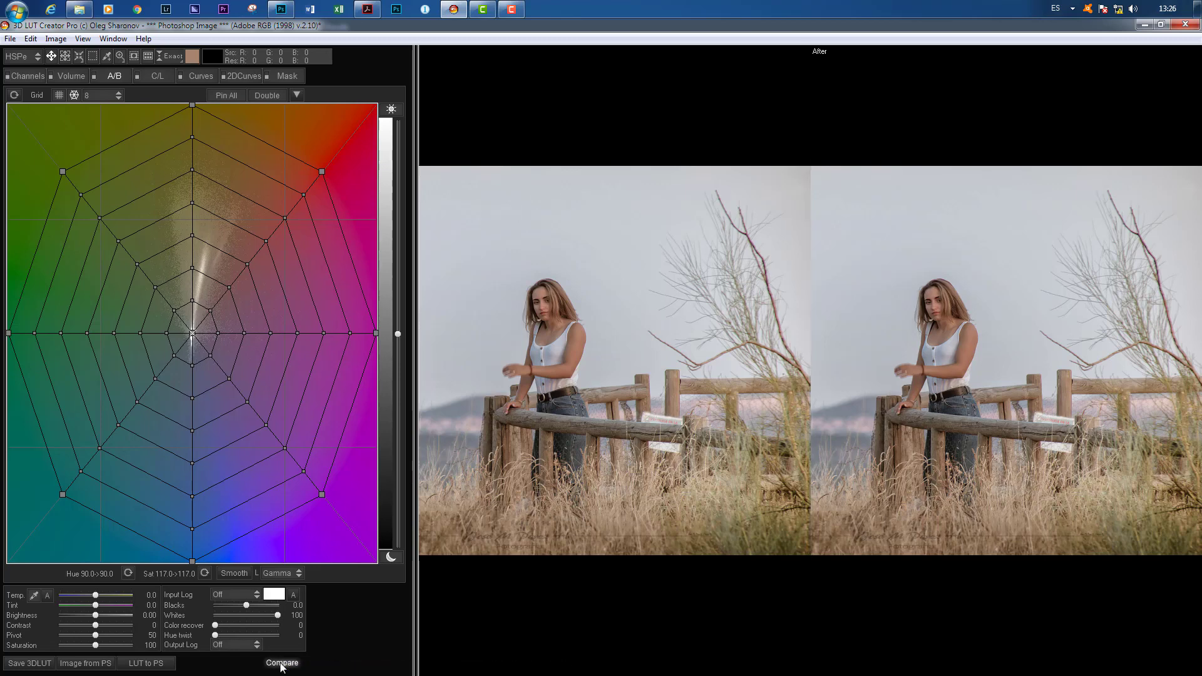
click(281, 665)
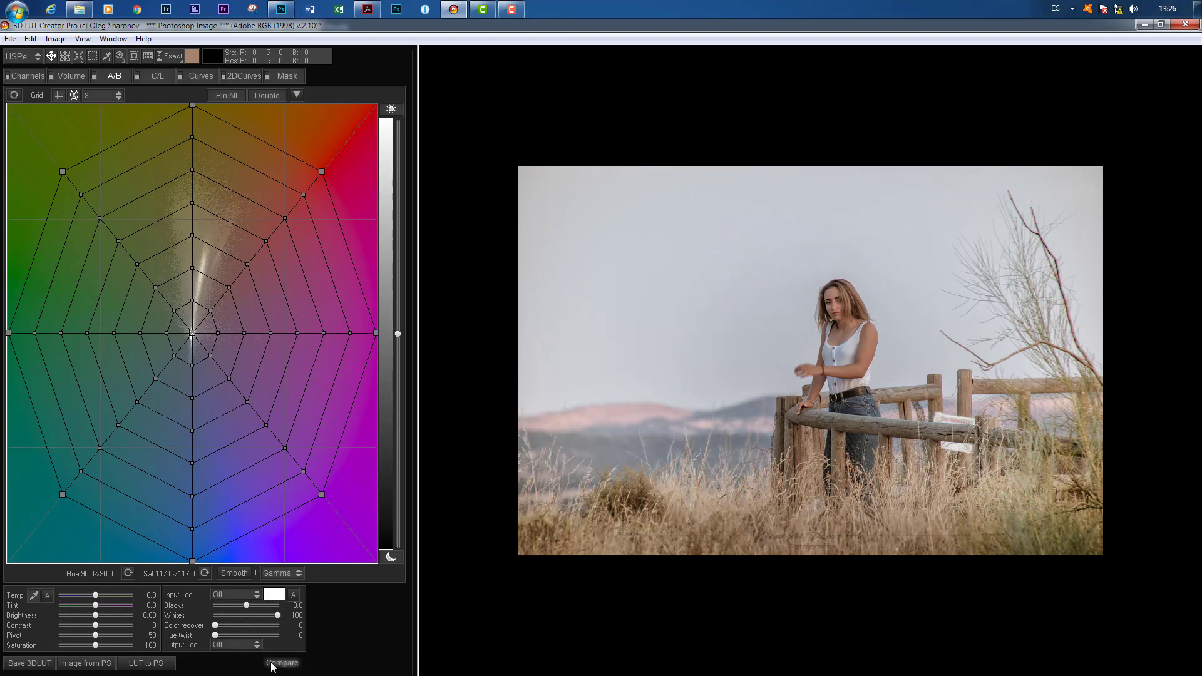
click(273, 665)
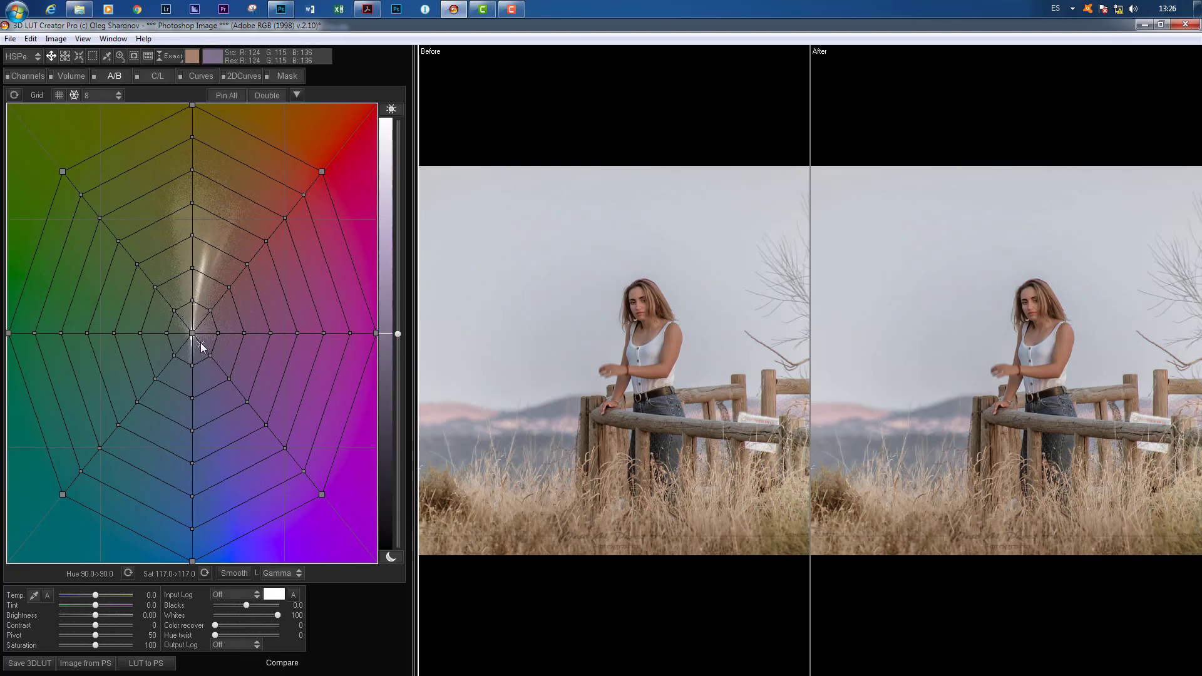
Step: Pull the outermost red and magenta grid points into the center and shift the outermost yellow point toward orange, to a hue of about 27
drag(192, 333, 178, 294)
double_click(177, 294)
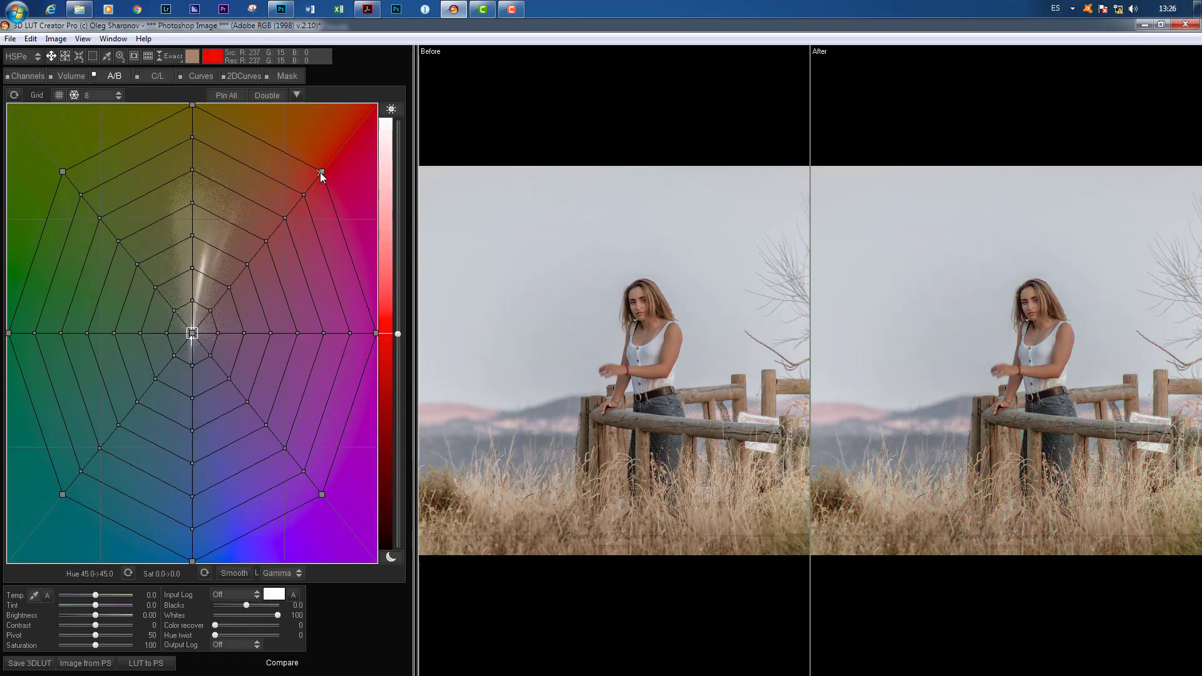
drag(321, 172, 193, 333)
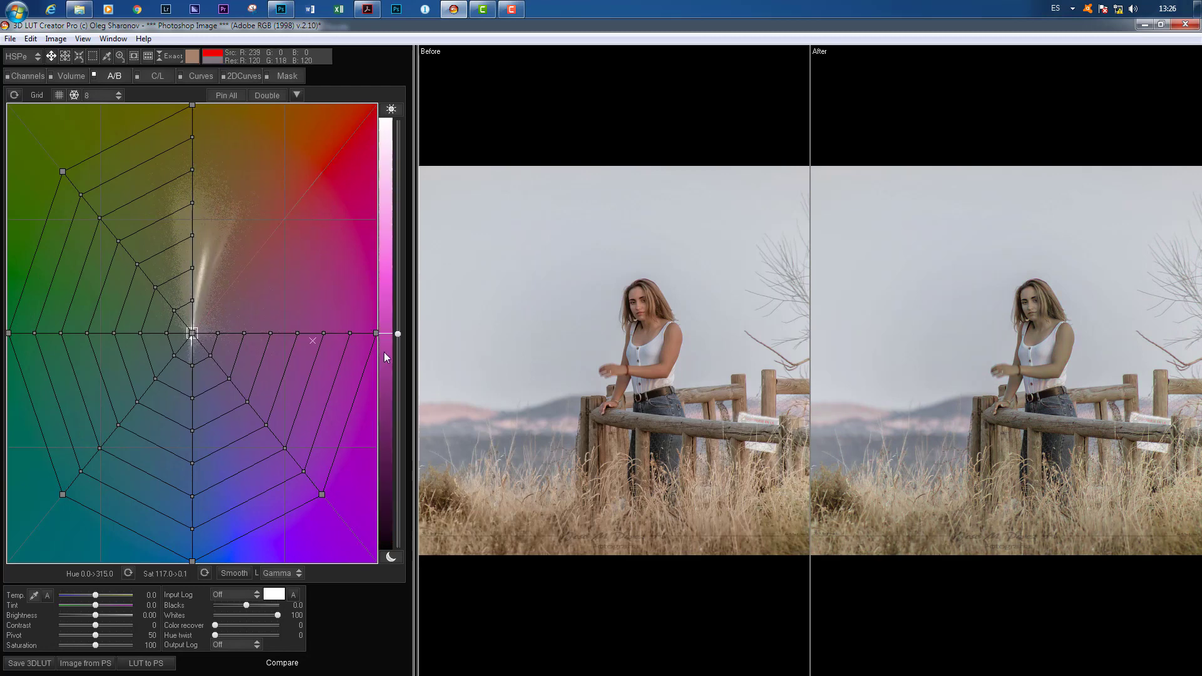
drag(376, 333, 197, 343)
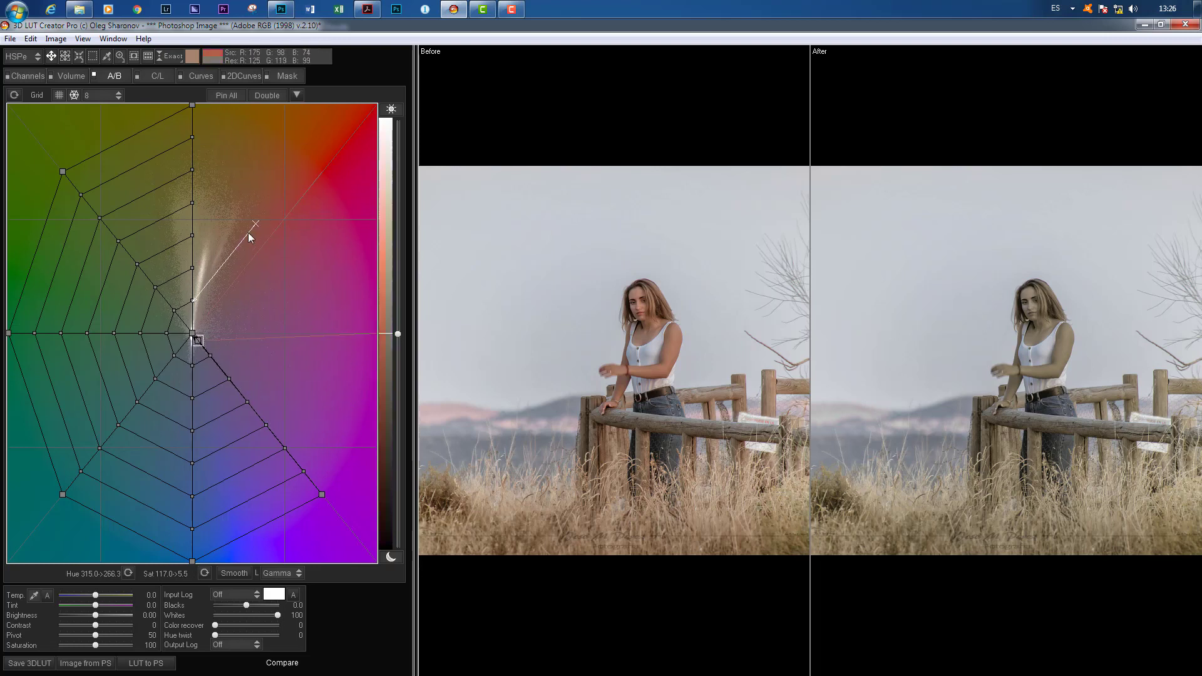
drag(195, 108, 250, 110)
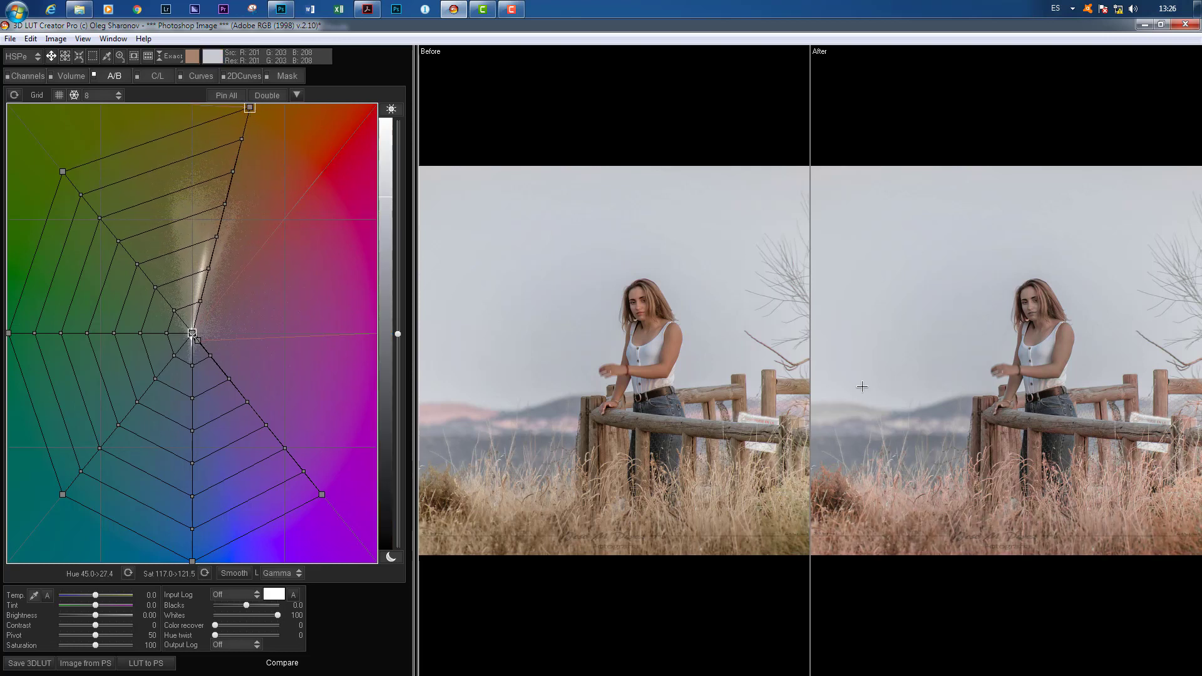
Step: Collapse the outermost yellow-green, green, teal and blue grid points into the center, to saturations of about 1 to 5
drag(63, 172, 192, 332)
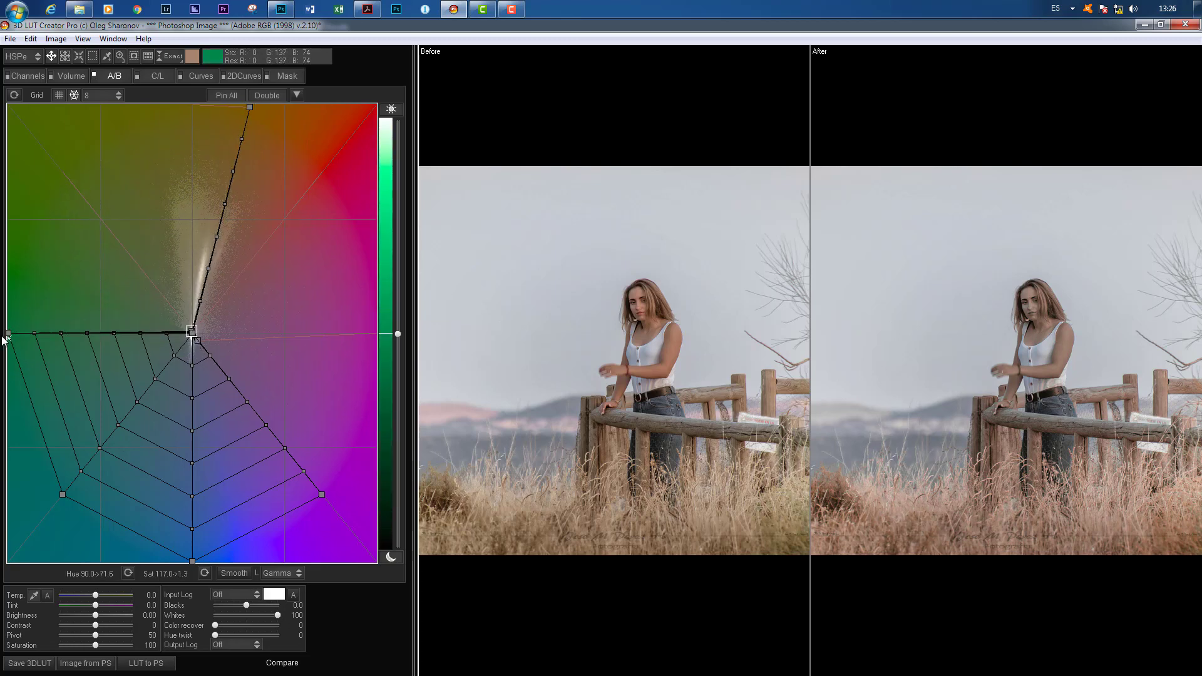
drag(9, 334, 190, 338)
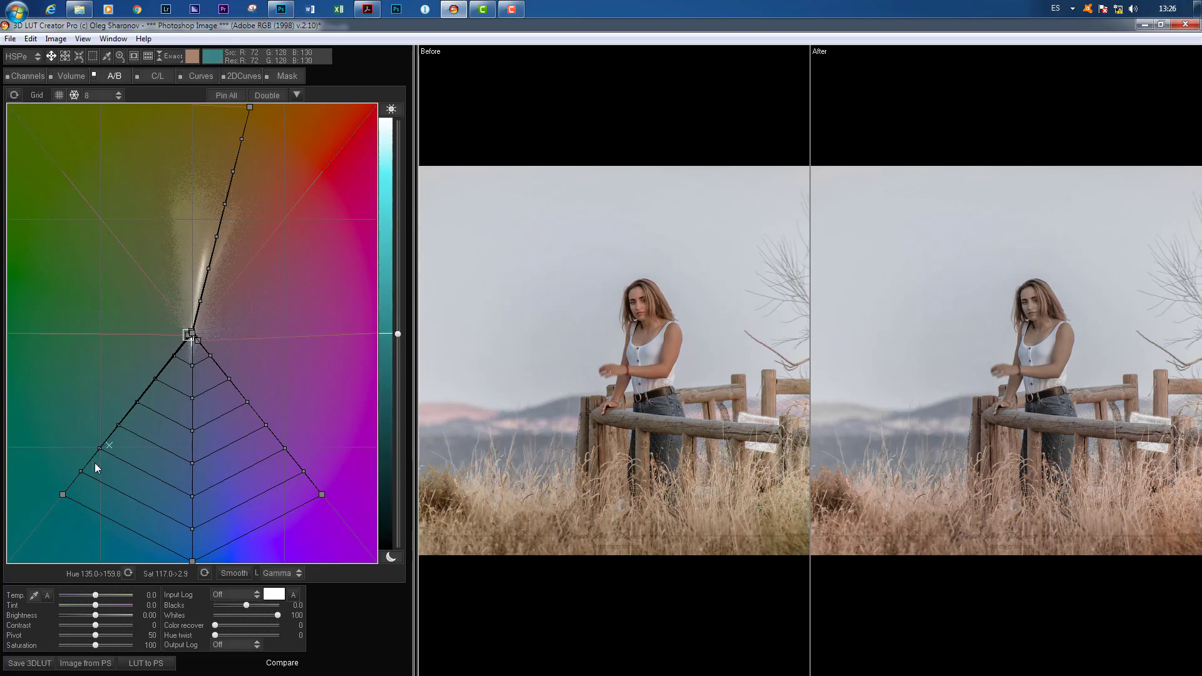
drag(62, 494, 192, 341)
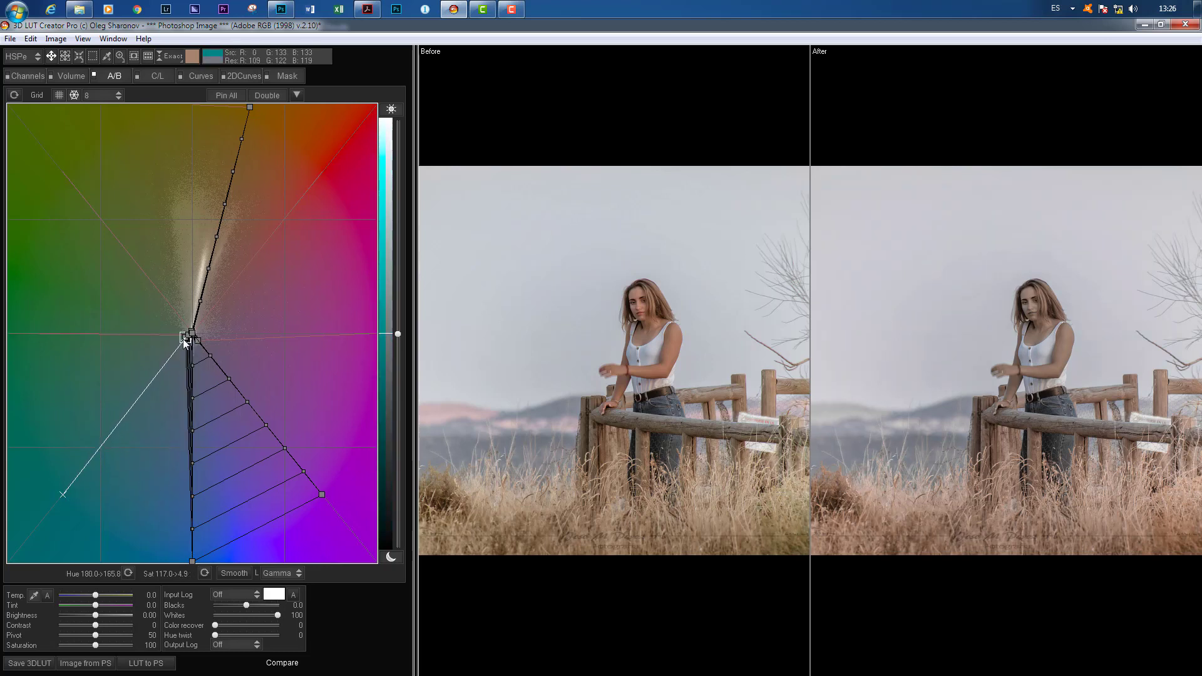
drag(191, 562, 192, 336)
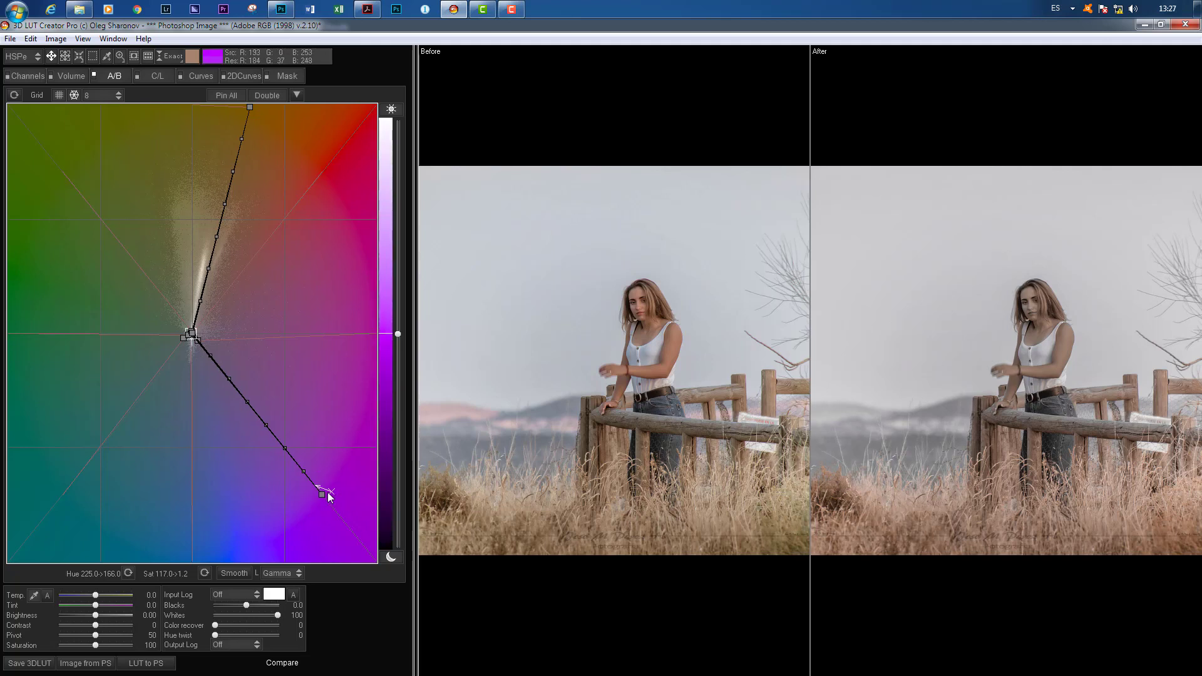
Step: Move the outermost purple point into the red area, to hue 353 and saturation about 121, and the yellow-orange point to hue about 31
drag(323, 496, 349, 169)
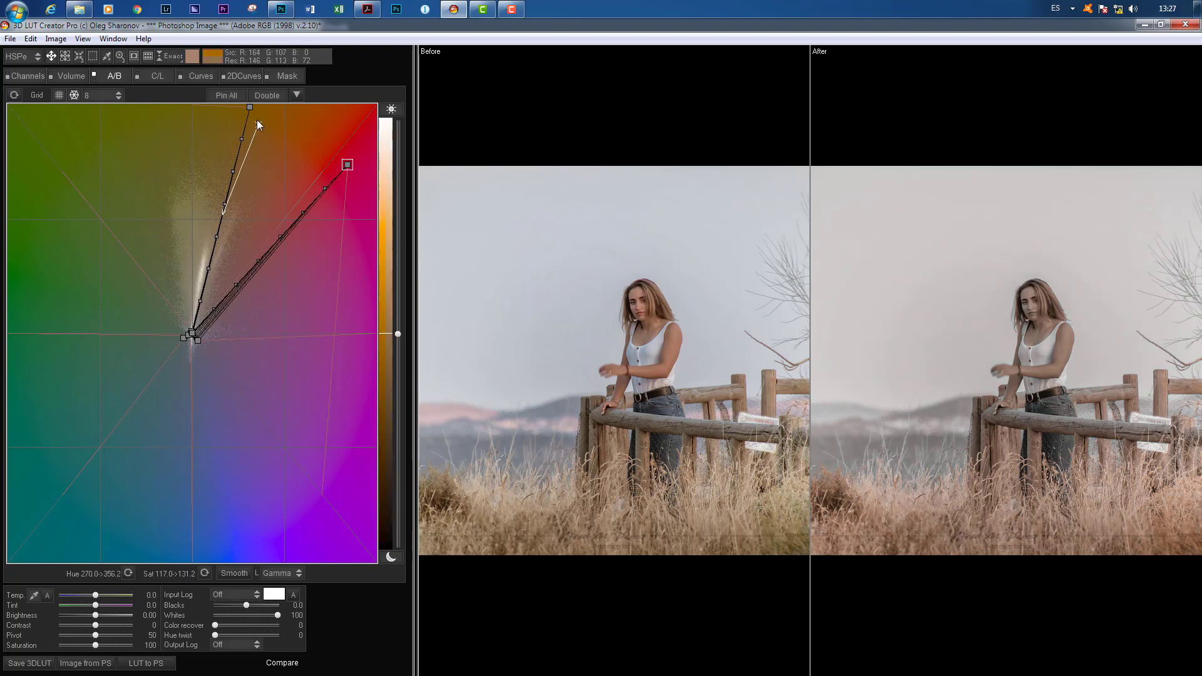
mouse_move(251, 107)
mouse_down()
mouse_move(223, 207)
mouse_move(149, 188)
mouse_move(154, 167)
mouse_move(328, 135)
mouse_move(234, 117)
mouse_up()
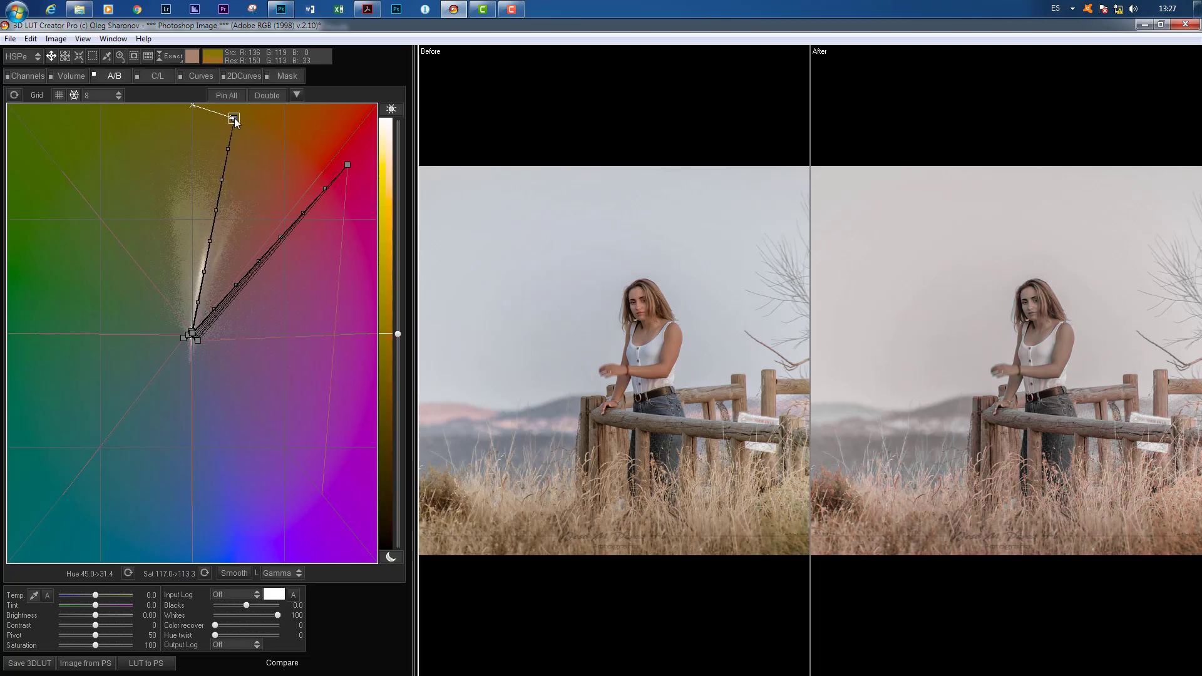
click(348, 164)
drag(346, 164, 342, 189)
click(184, 338)
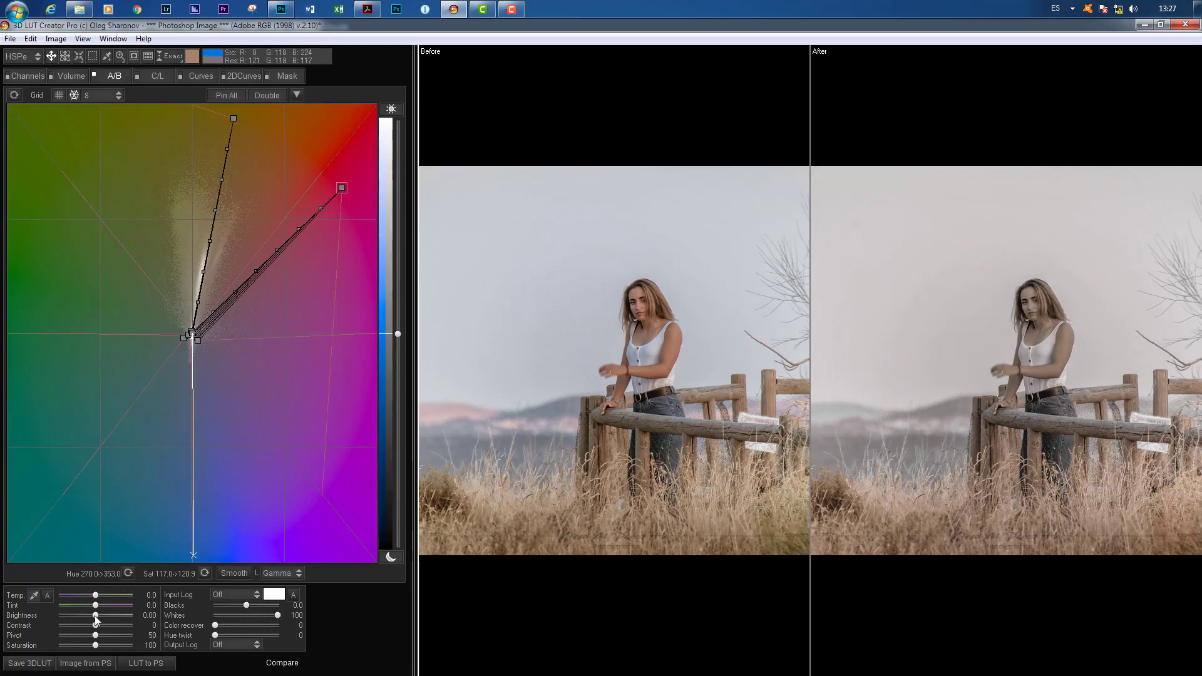
Step: Set the brightness to -1.30, the contrast to 27 and the saturation to 159
drag(91, 616, 105, 625)
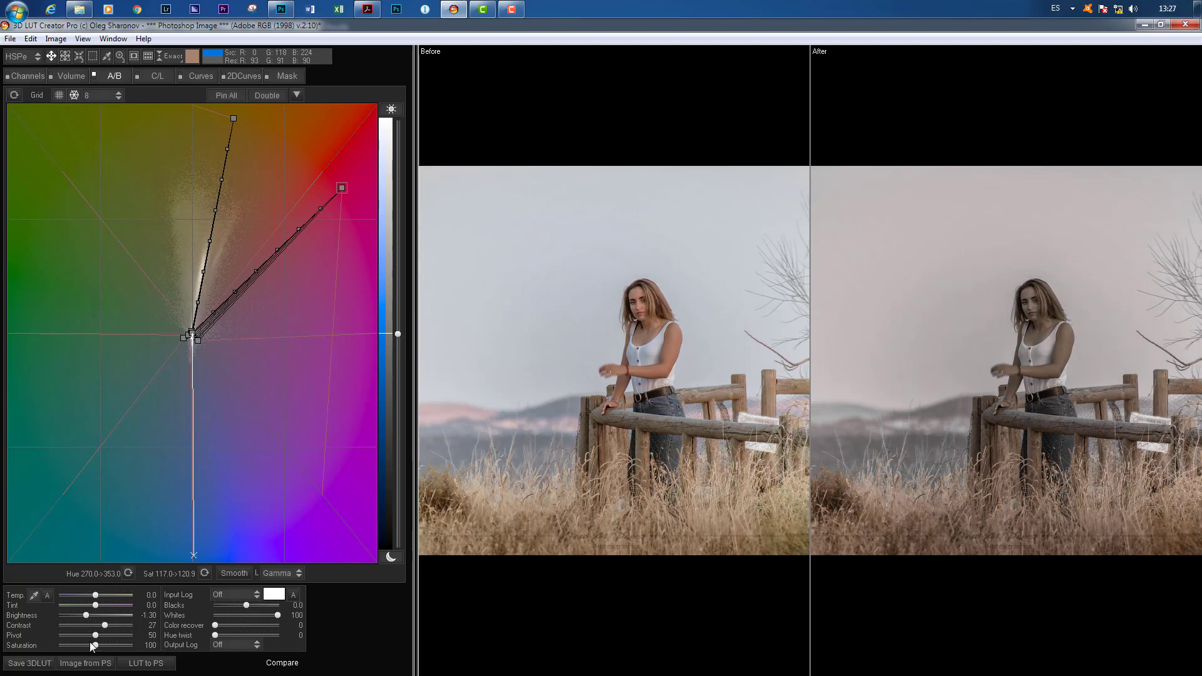
drag(95, 644, 123, 645)
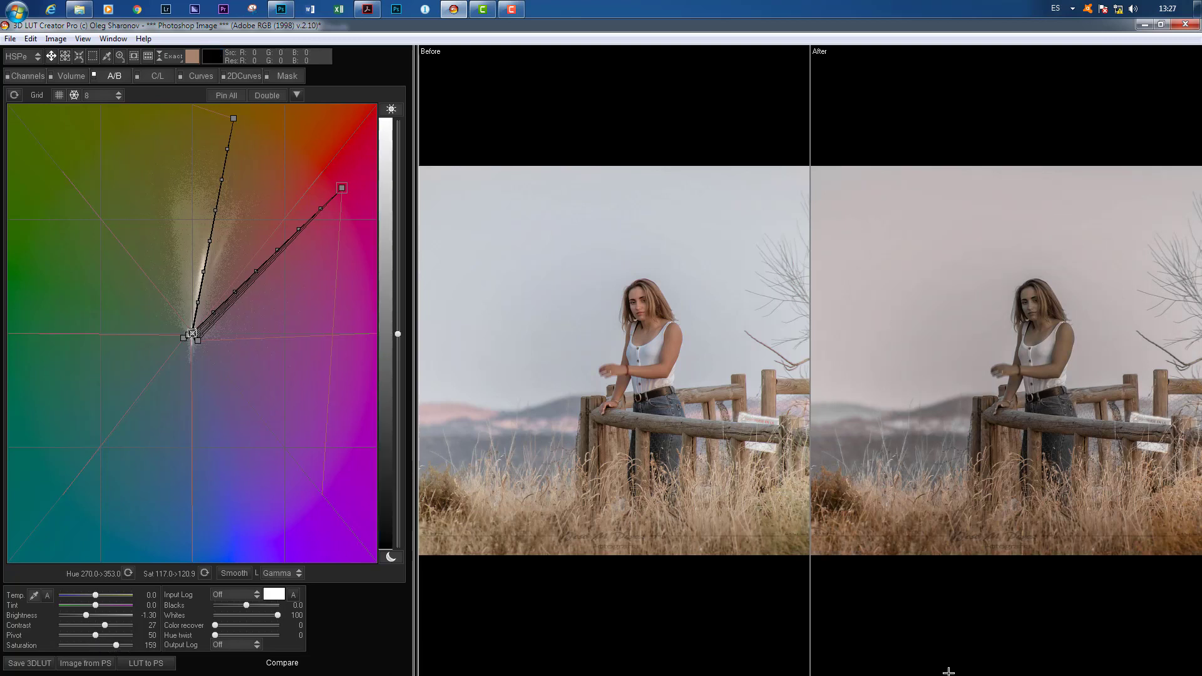
Step: Raise the red weight of the Volume settings to 76%, and shift the red primary in the RGB Matrix toward green, to about 60% red
click(71, 75)
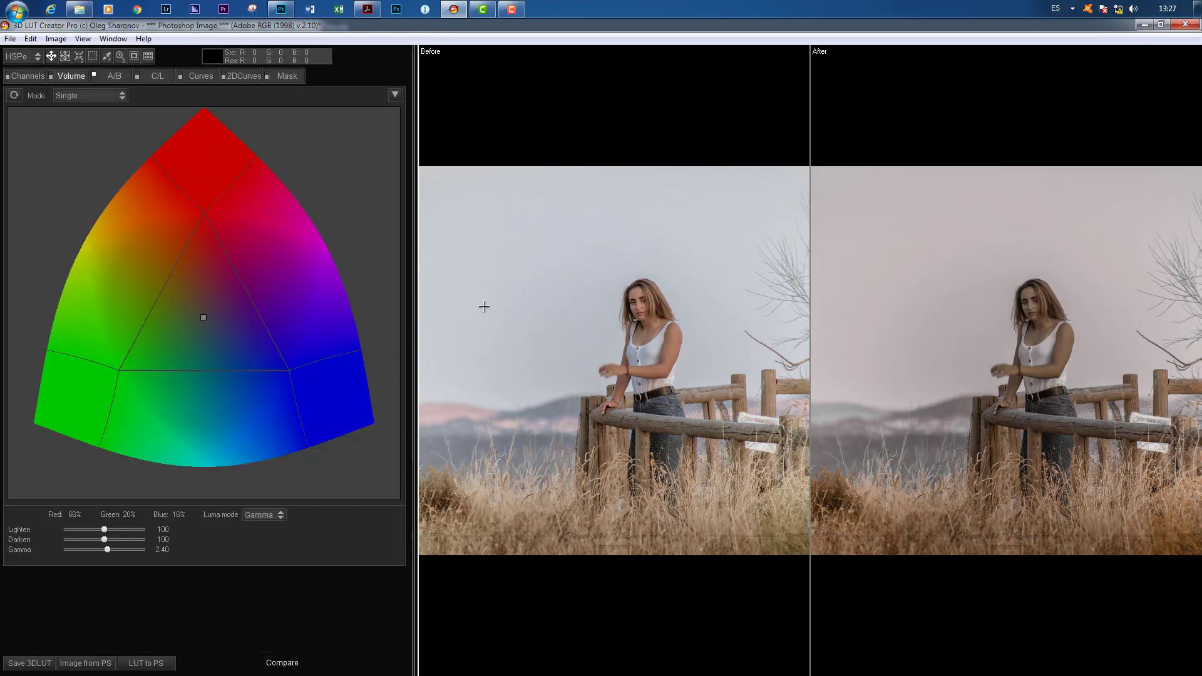
drag(206, 315, 208, 246)
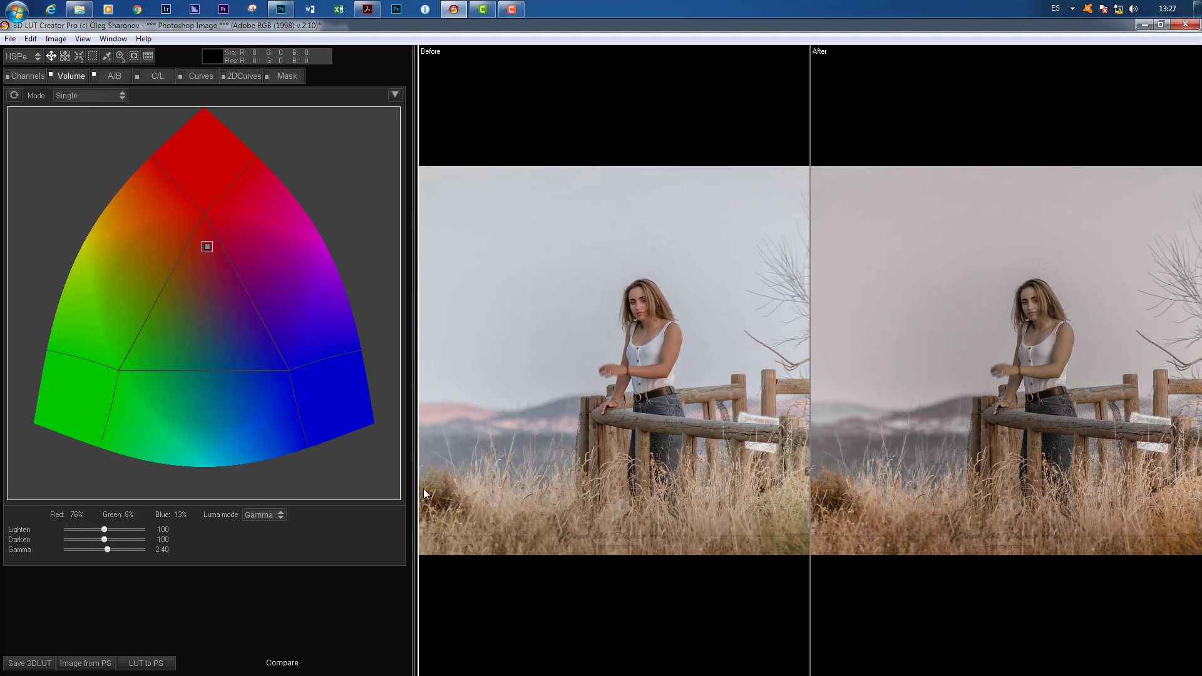
click(24, 77)
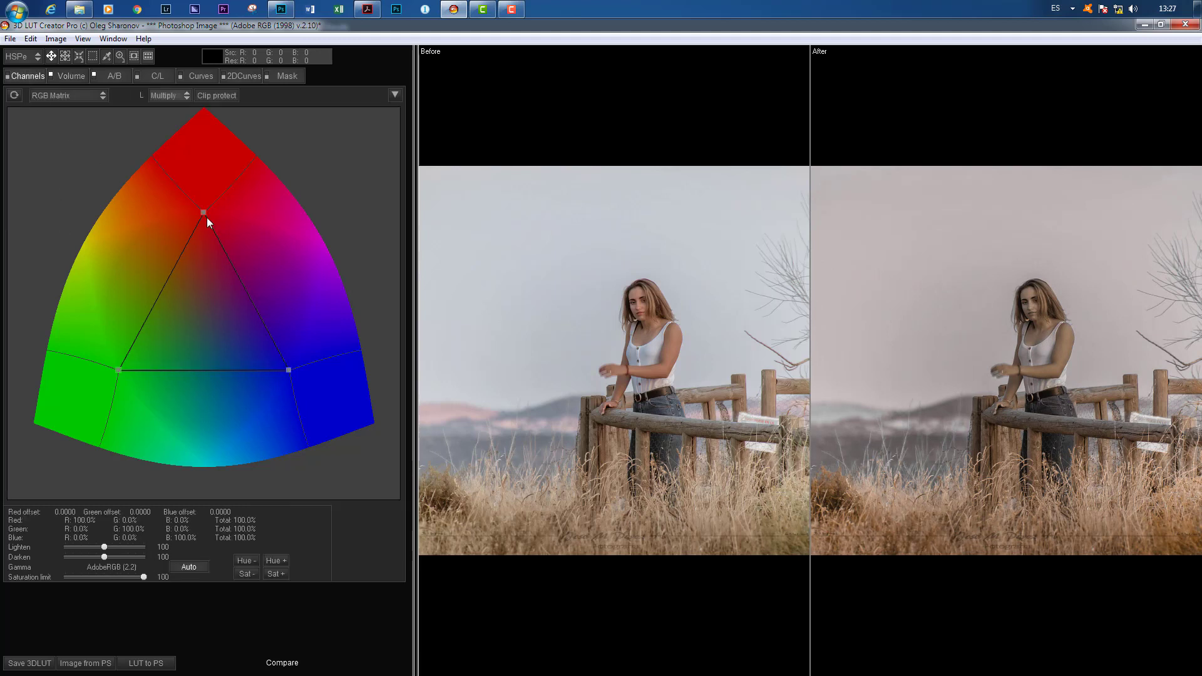
drag(205, 213, 183, 278)
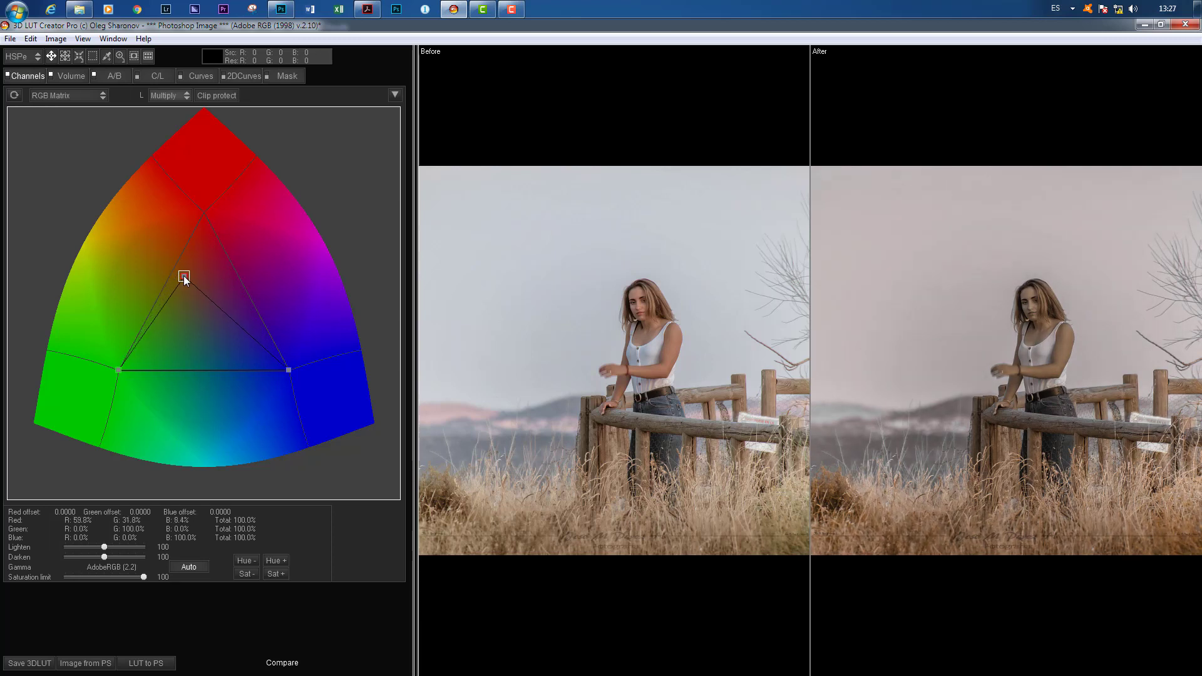